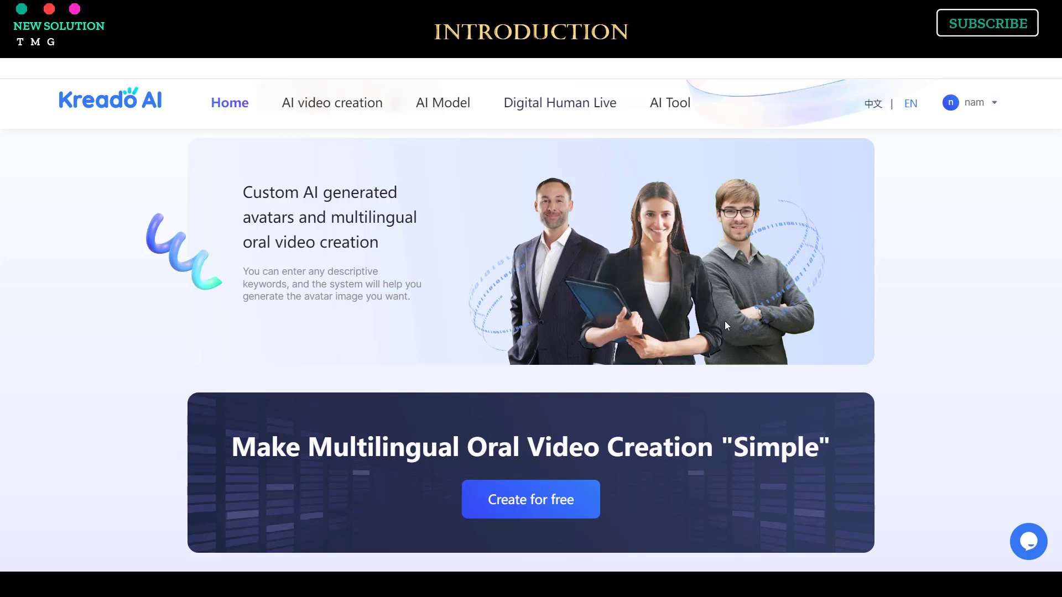
# - Open the AI Model generator from the Picture creation AI tools
pyautogui.click(658, 121)
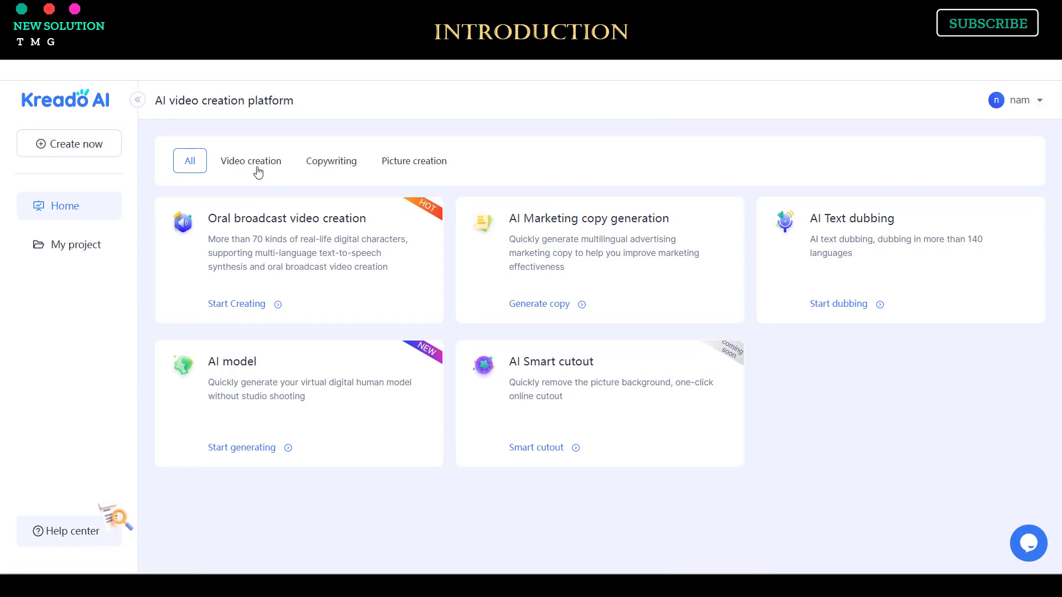
pyautogui.click(419, 166)
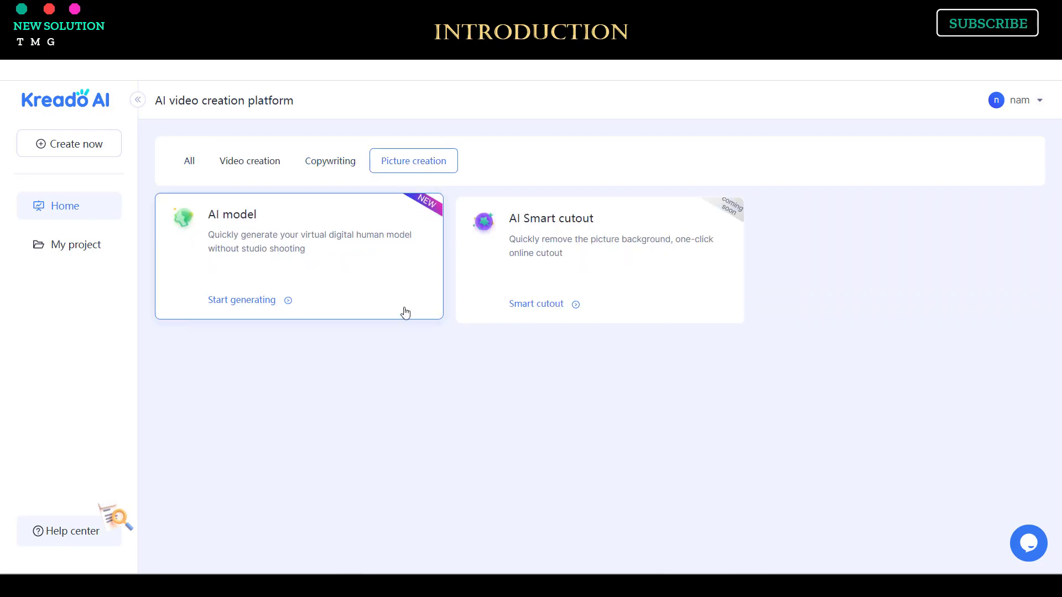
pyautogui.click(407, 239)
# - Look over the AI Model page and its Clothing change option, then return Home
pyautogui.scroll(-2, 454, 354)
pyautogui.scroll(2, 437, 326)
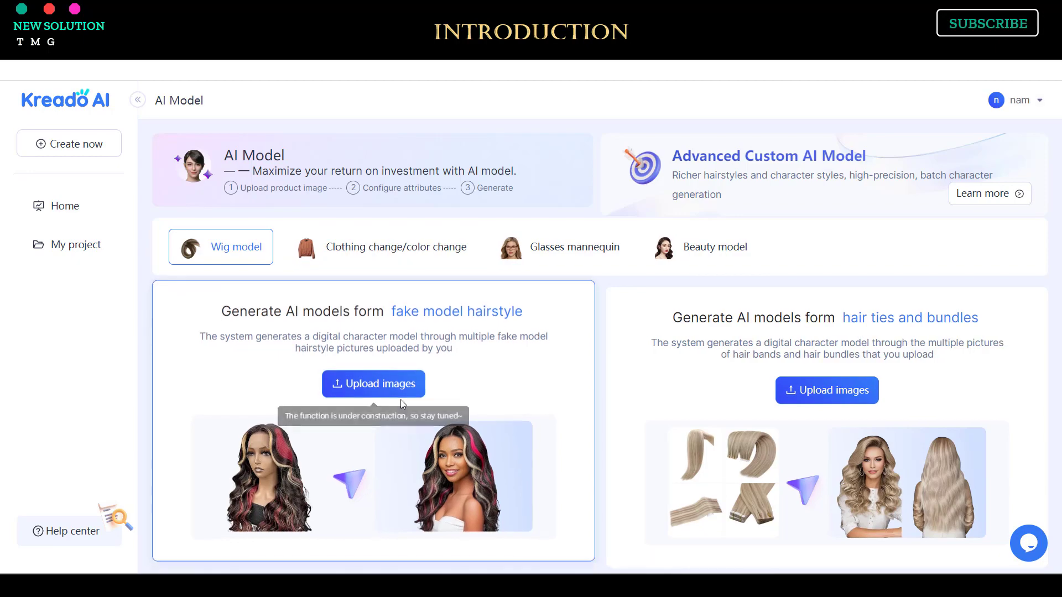
pyautogui.scroll(-3, 409, 407)
pyautogui.scroll(3, 663, 388)
pyautogui.click(431, 261)
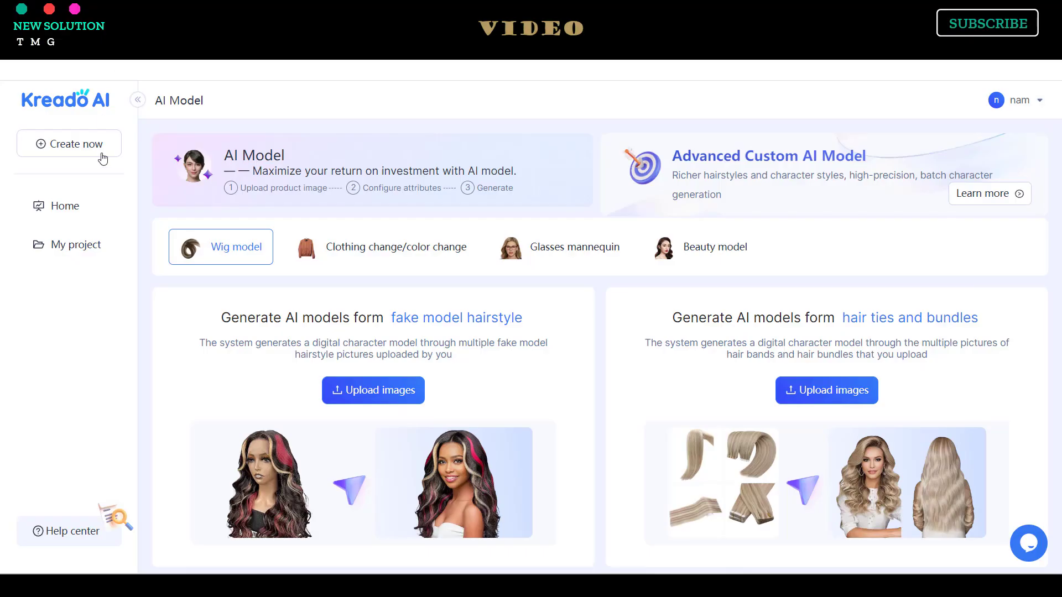
pyautogui.click(88, 220)
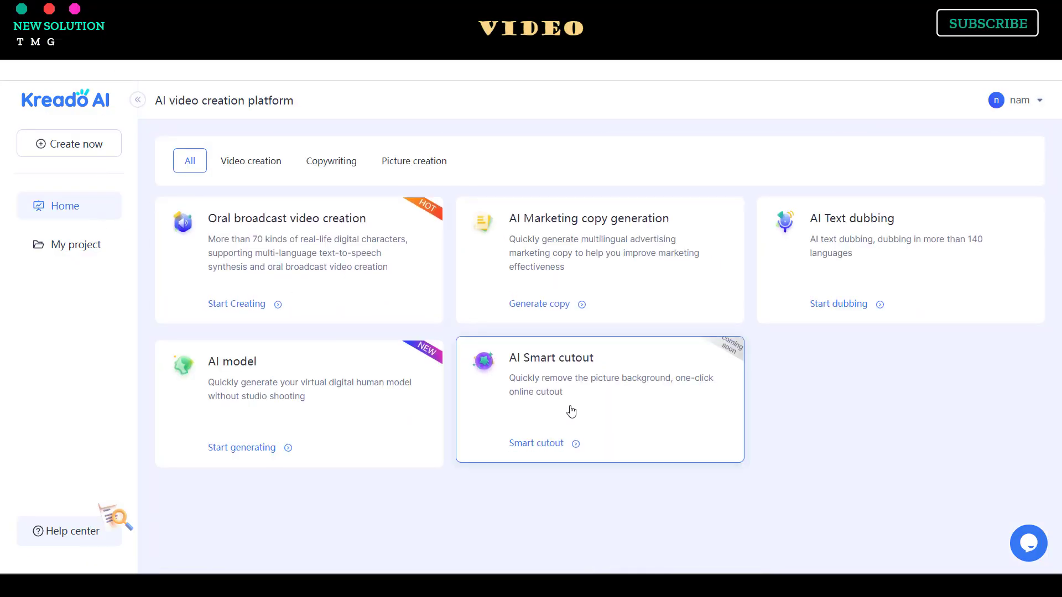
# - Start an oral broadcast video and review its language type and character voice options
pyautogui.click(309, 285)
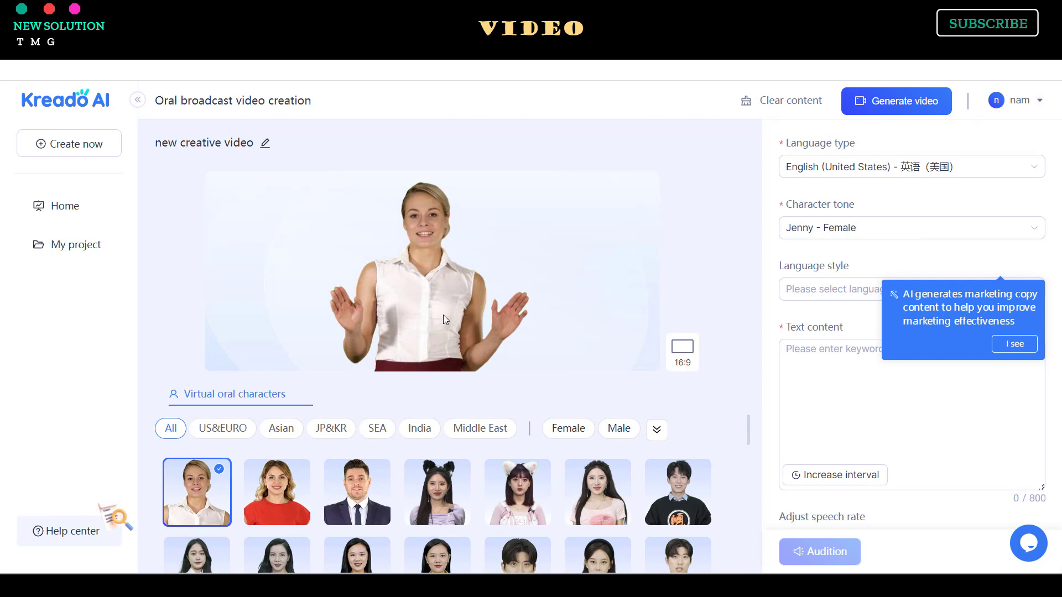
pyautogui.click(849, 166)
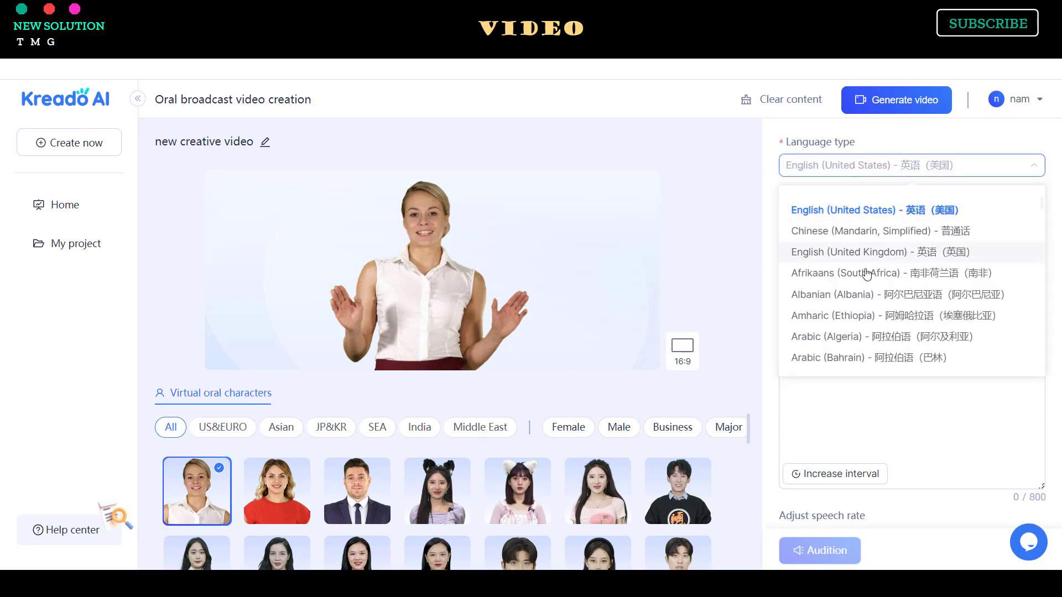
pyautogui.click(814, 228)
pyautogui.scroll(-5, 858, 321)
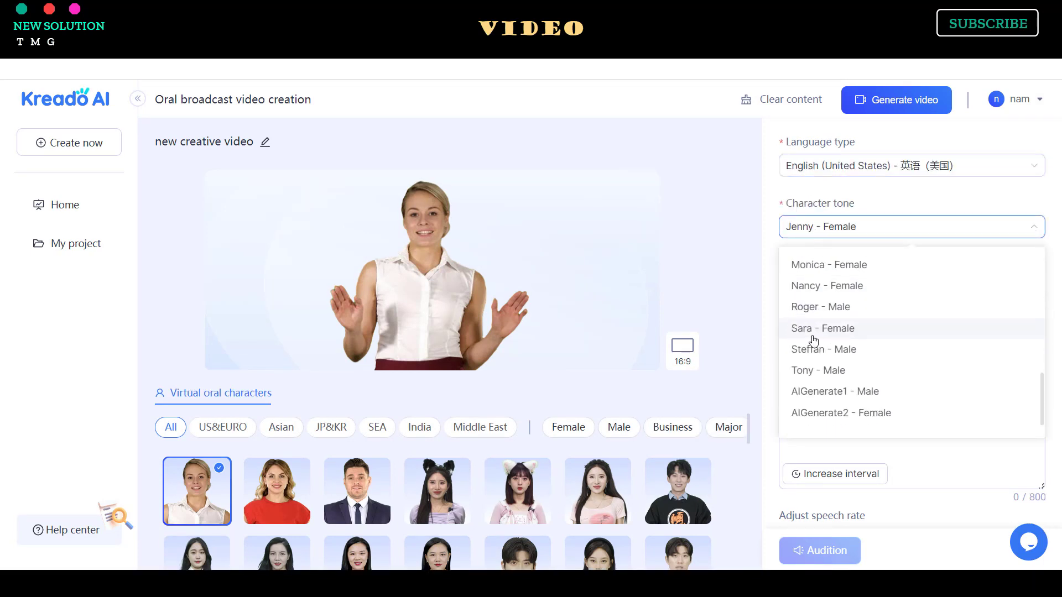
# - Leave language style unset, write a subscribe-to-the-channel script with AI copywriting, and audition it
pyautogui.click(829, 291)
pyautogui.scroll(-3, 841, 386)
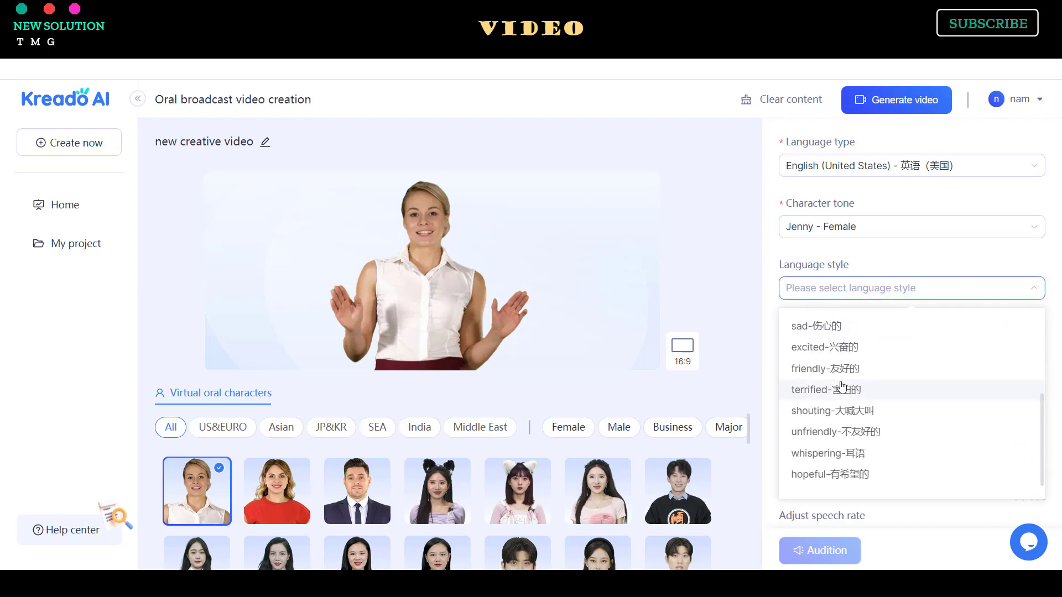
pyautogui.click(762, 367)
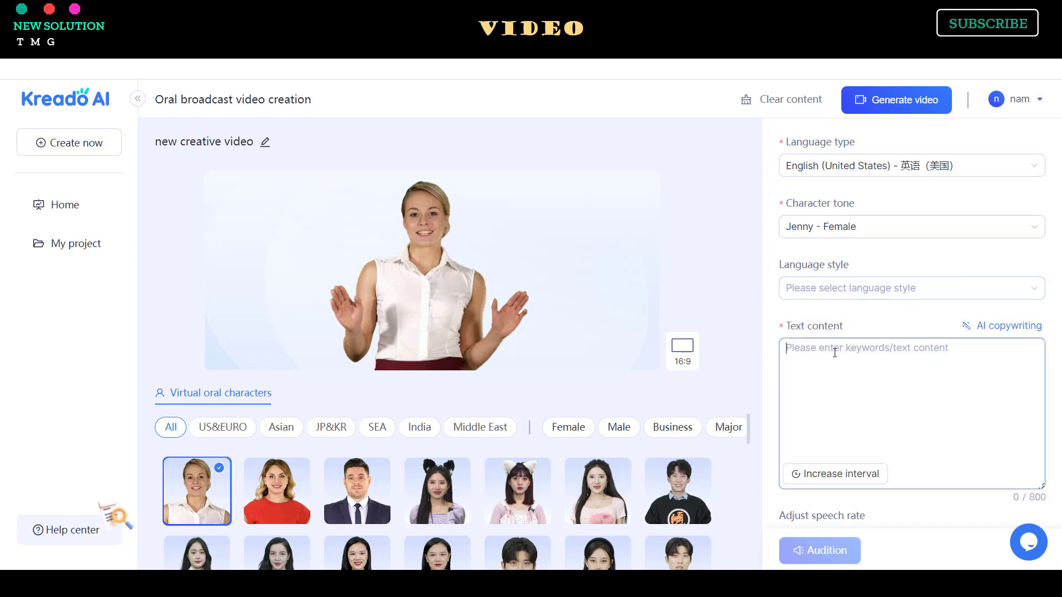
pyautogui.click(974, 333)
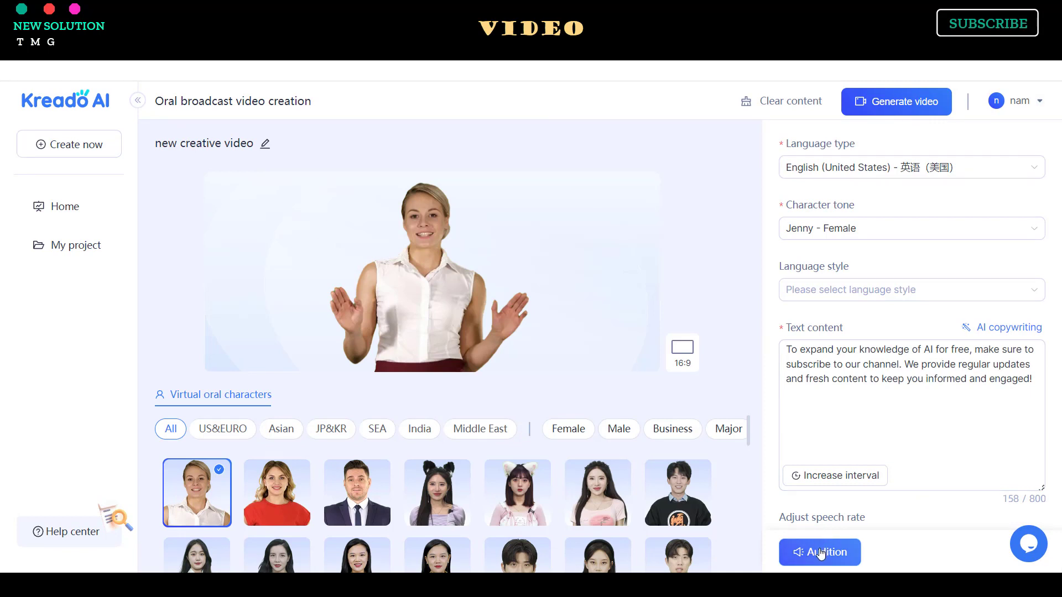
pyautogui.click(821, 556)
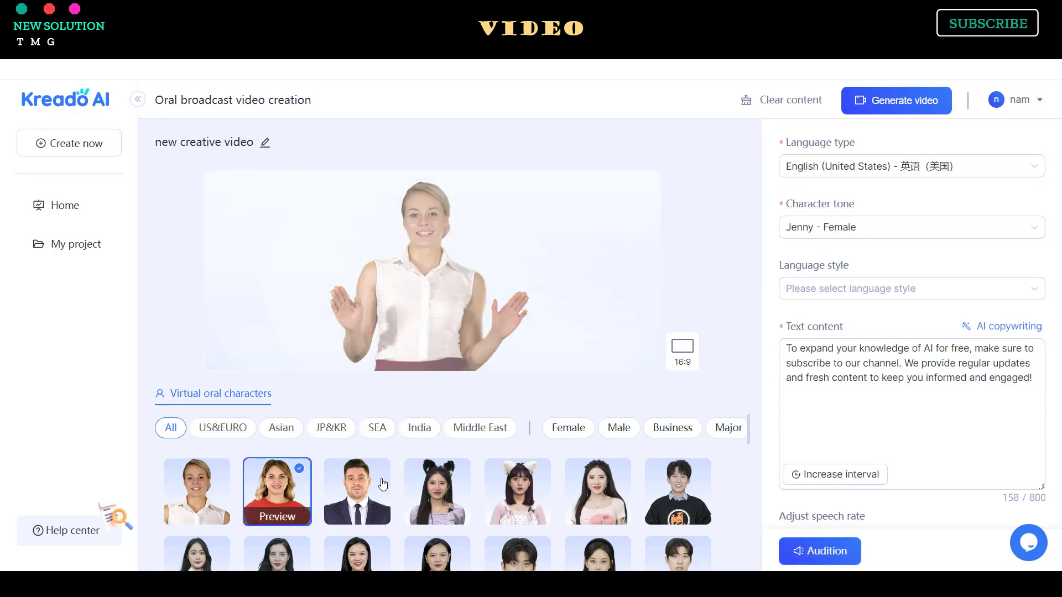
# - Preview presenters across the JP&KR, SEA and Asian filters, trying the cat-ear girl
pyautogui.click(440, 506)
pyautogui.click(727, 174)
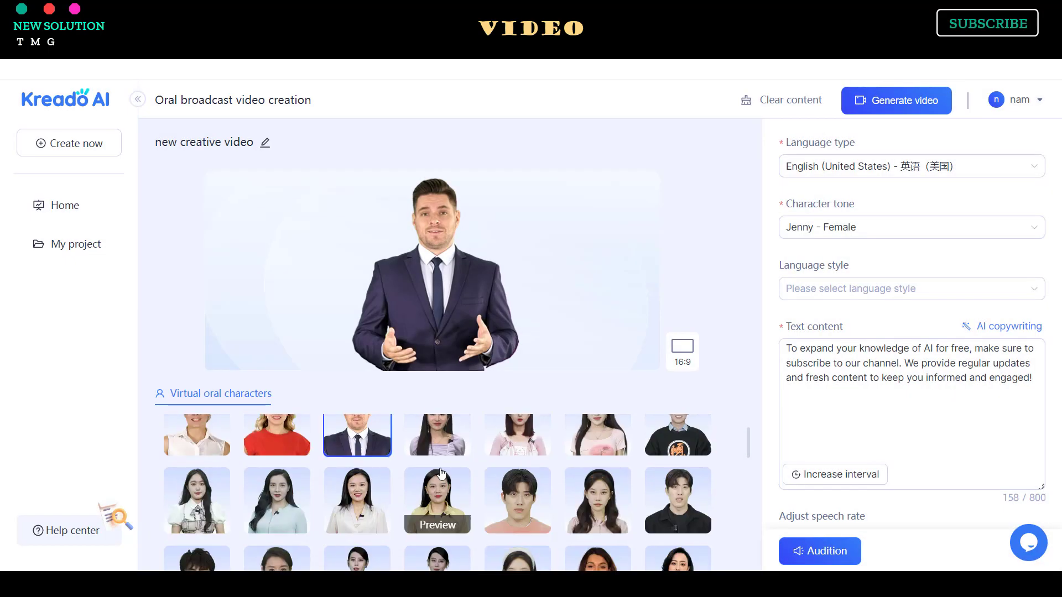
pyautogui.scroll(-3, 442, 498)
pyautogui.click(277, 523)
pyautogui.scroll(3, 274, 443)
pyautogui.click(331, 428)
pyautogui.click(378, 428)
pyautogui.click(281, 427)
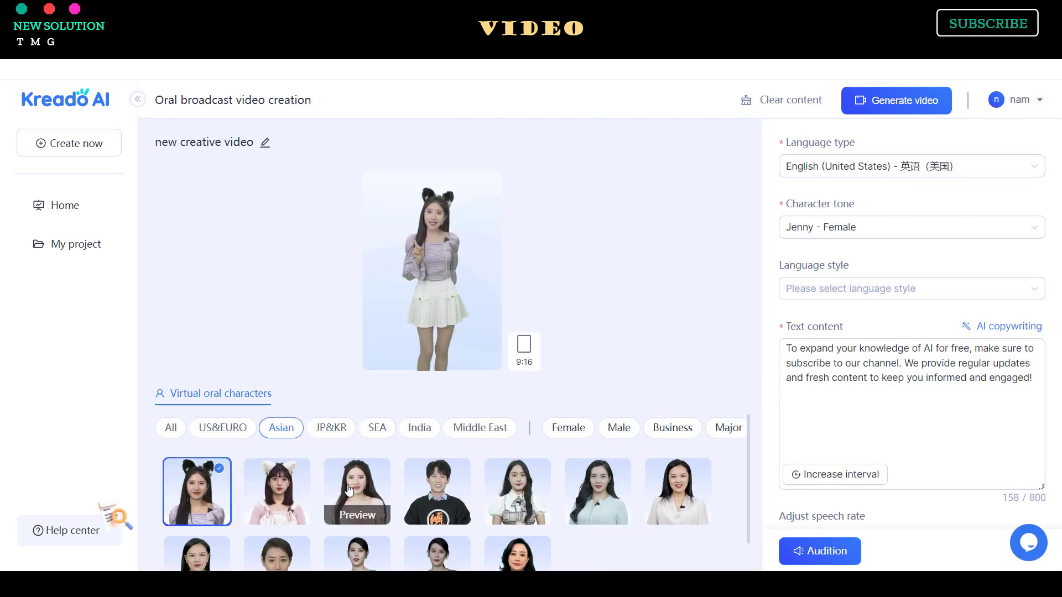
pyautogui.click(276, 490)
pyautogui.click(171, 427)
# - Try the pink-shirt, blonde white-shirt and red-shirt women as presenter
pyautogui.click(438, 492)
pyautogui.scroll(-1, 437, 492)
pyautogui.click(598, 500)
pyautogui.scroll(1, 493, 500)
pyautogui.scroll(-1, 393, 508)
pyautogui.scroll(-2, 393, 509)
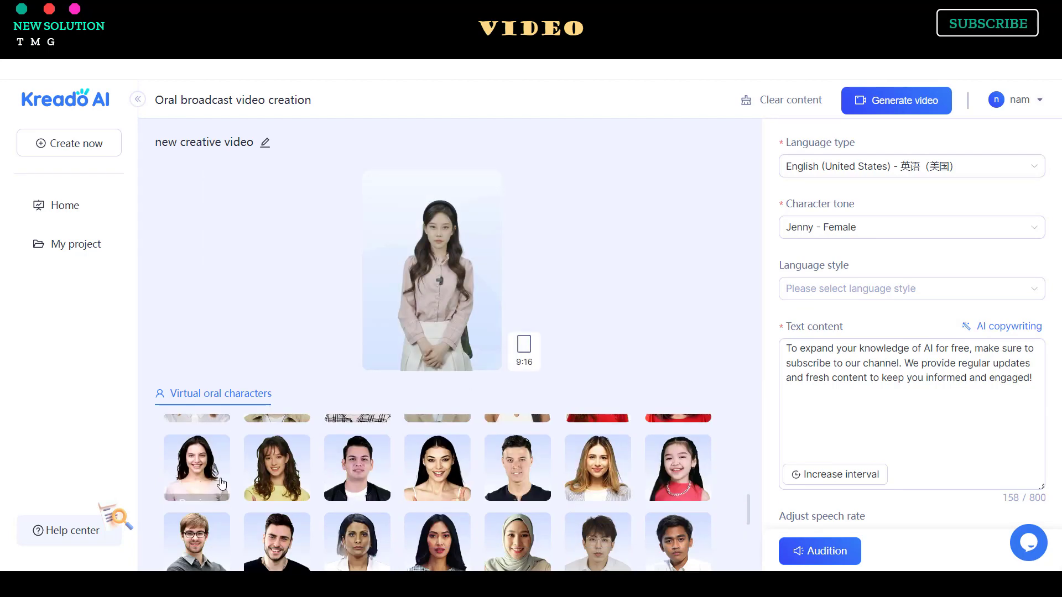
pyautogui.click(597, 448)
pyautogui.scroll(1, 592, 505)
pyautogui.scroll(2, 592, 505)
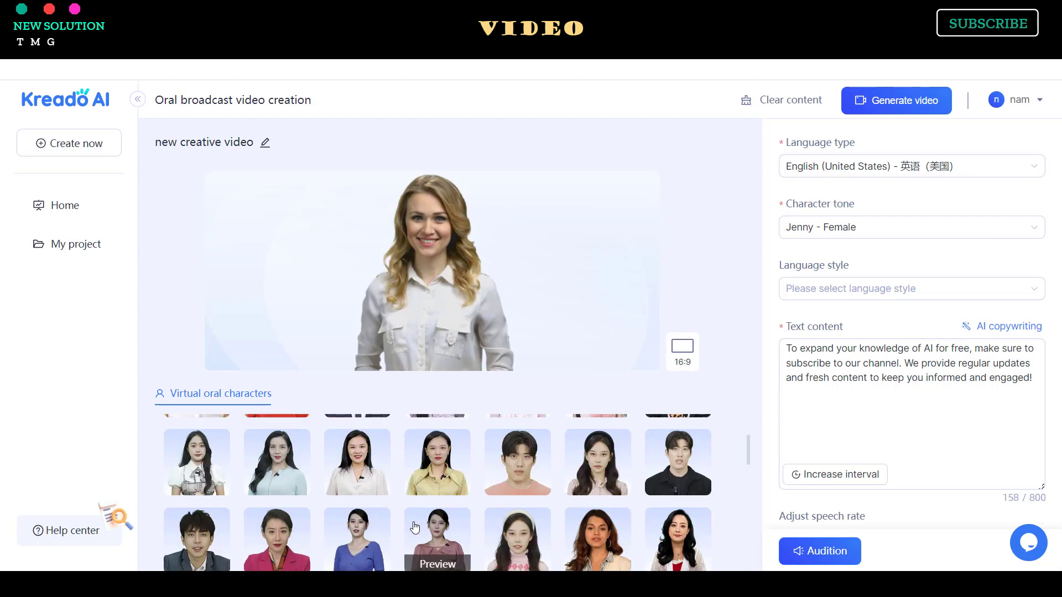
pyautogui.scroll(1, 420, 525)
pyautogui.click(196, 531)
pyautogui.scroll(1, 196, 531)
pyautogui.click(288, 507)
# - Settle on the plaid-shirt woman as presenter and generate the avatar video
pyautogui.click(437, 492)
pyautogui.scroll(-1, 437, 492)
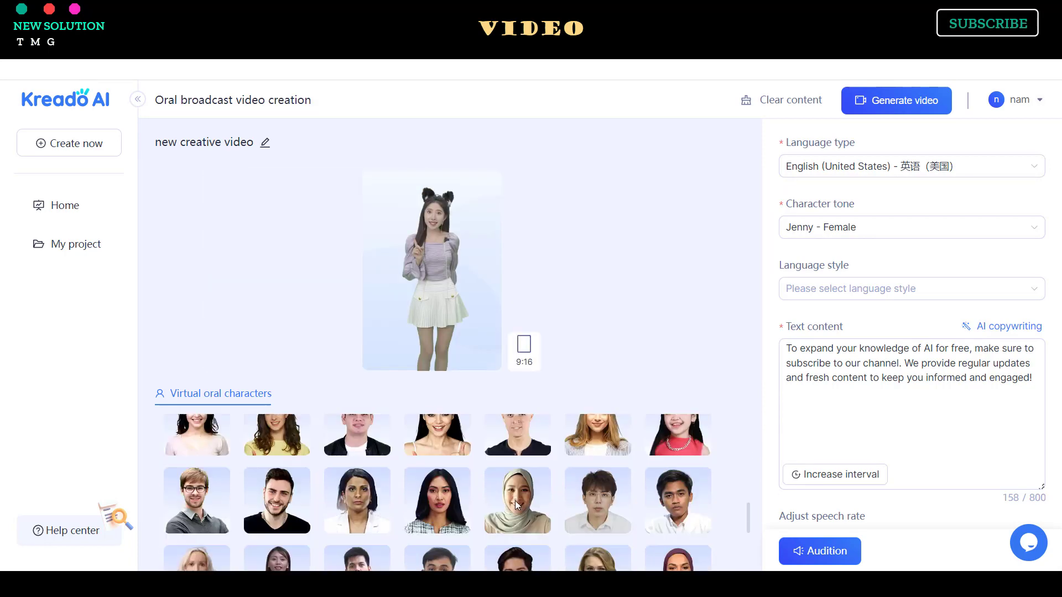
pyautogui.scroll(-1, 505, 492)
pyautogui.click(506, 493)
pyautogui.click(505, 493)
pyautogui.click(517, 492)
pyautogui.scroll(-1, 472, 494)
pyautogui.click(472, 494)
pyautogui.click(472, 493)
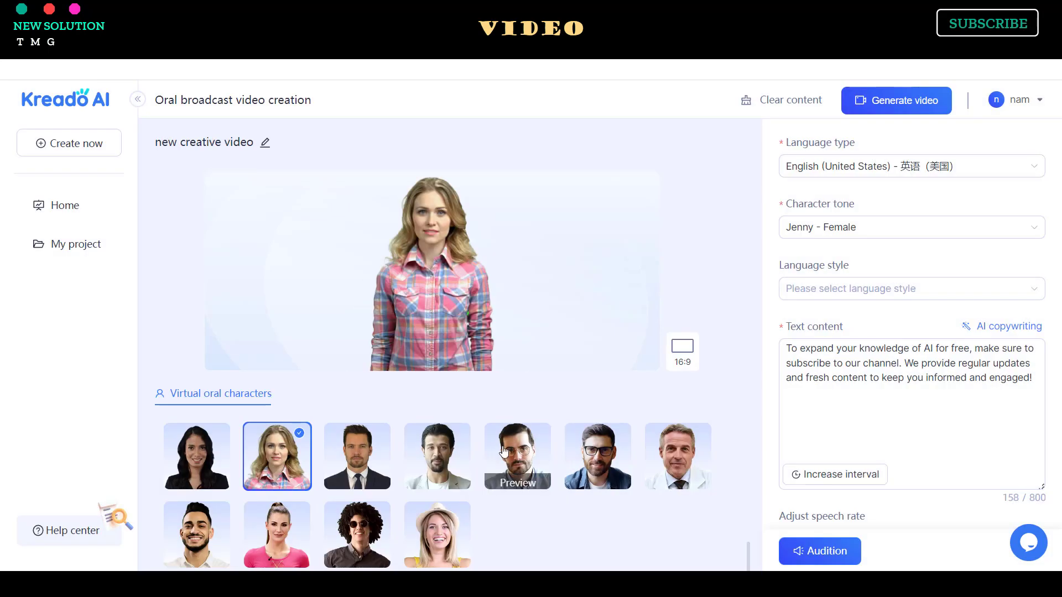
pyautogui.click(885, 105)
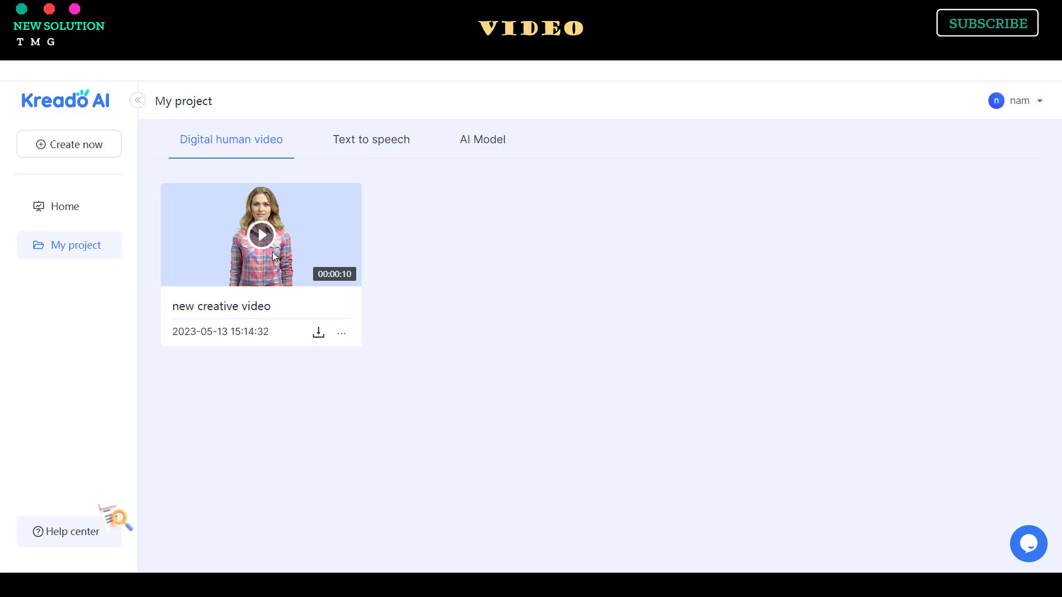
# - Play the generated green-screen avatar video in My project, then download it
pyautogui.click(259, 228)
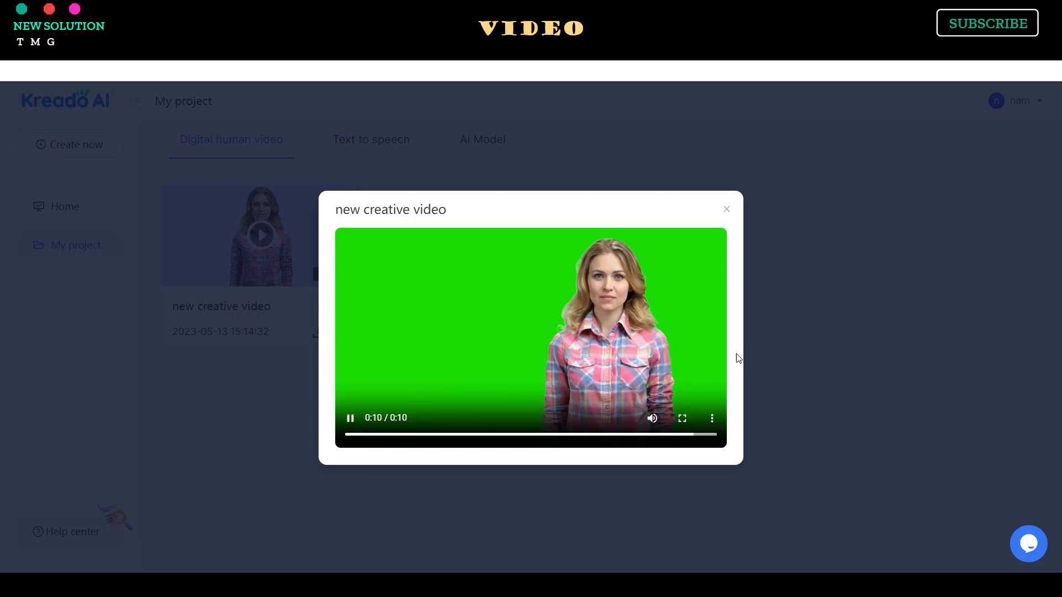
pyautogui.click(792, 353)
pyautogui.click(323, 335)
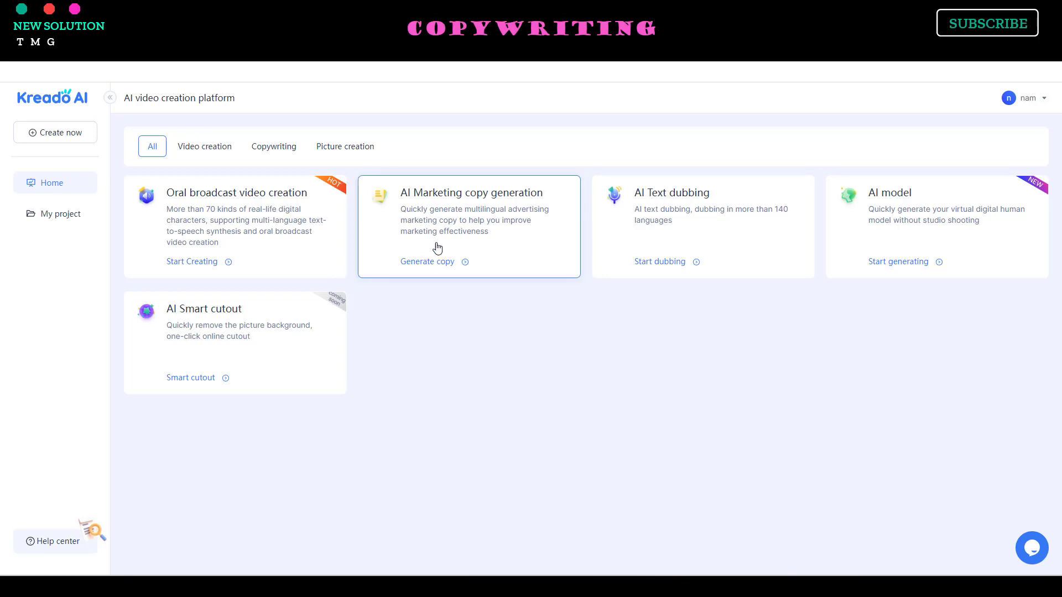
# - Fill marketing copy: keyword 'Marketing', description 'social media marketing service', English, up to 100 characters
pyautogui.click(474, 245)
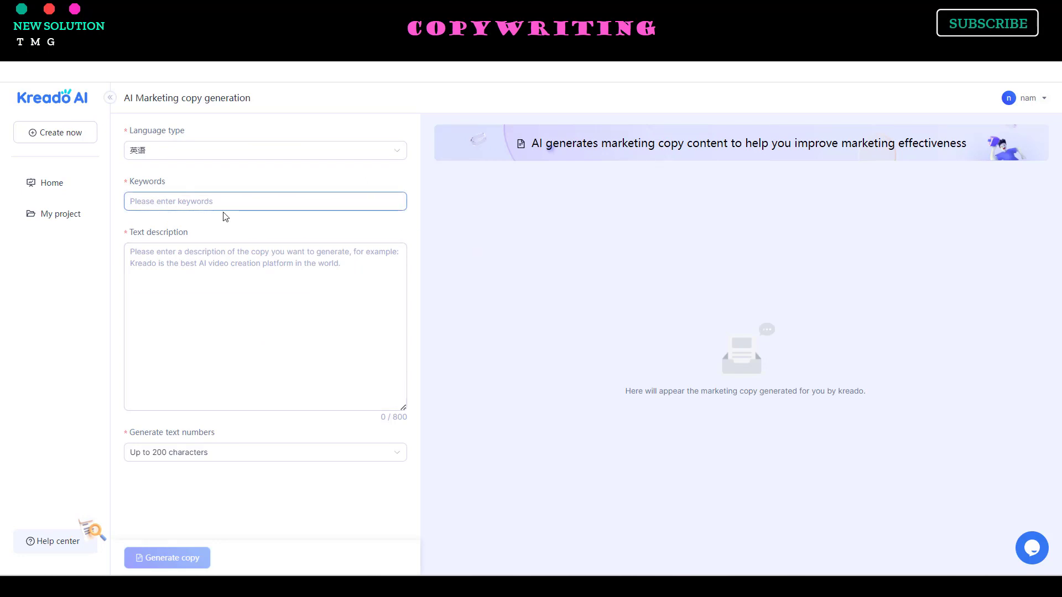
pyautogui.write('Marketing')
pyautogui.click(199, 258)
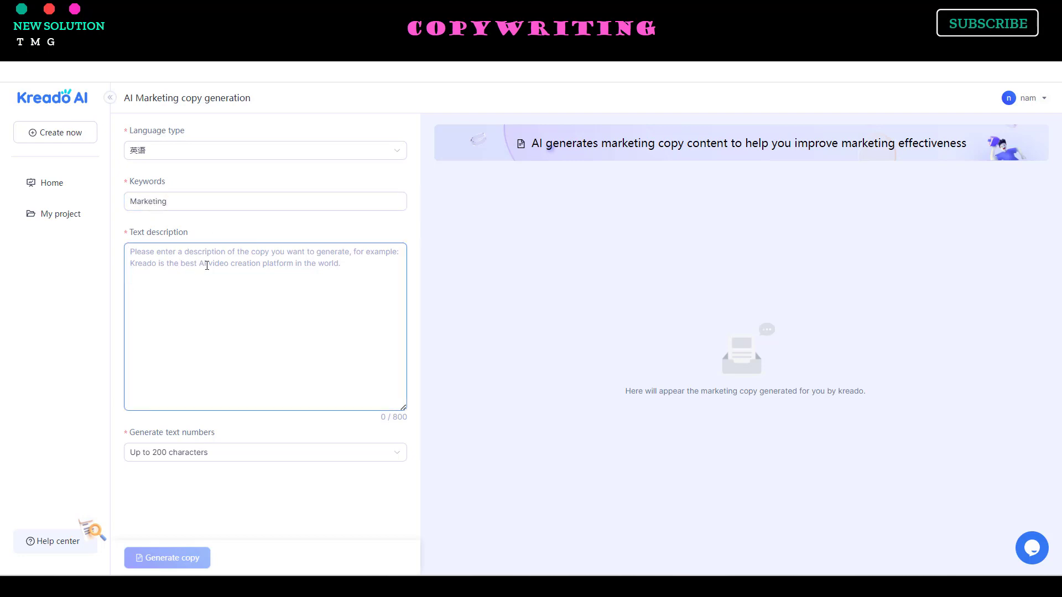
pyautogui.write('social media marketing service')
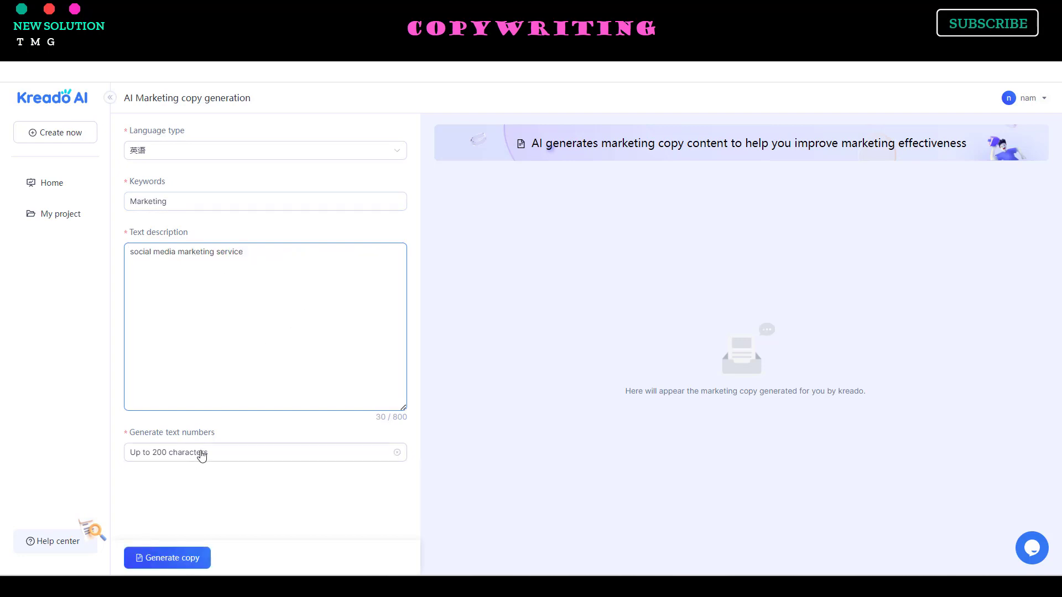
pyautogui.click(182, 154)
pyautogui.click(154, 206)
pyautogui.click(302, 281)
pyautogui.click(266, 458)
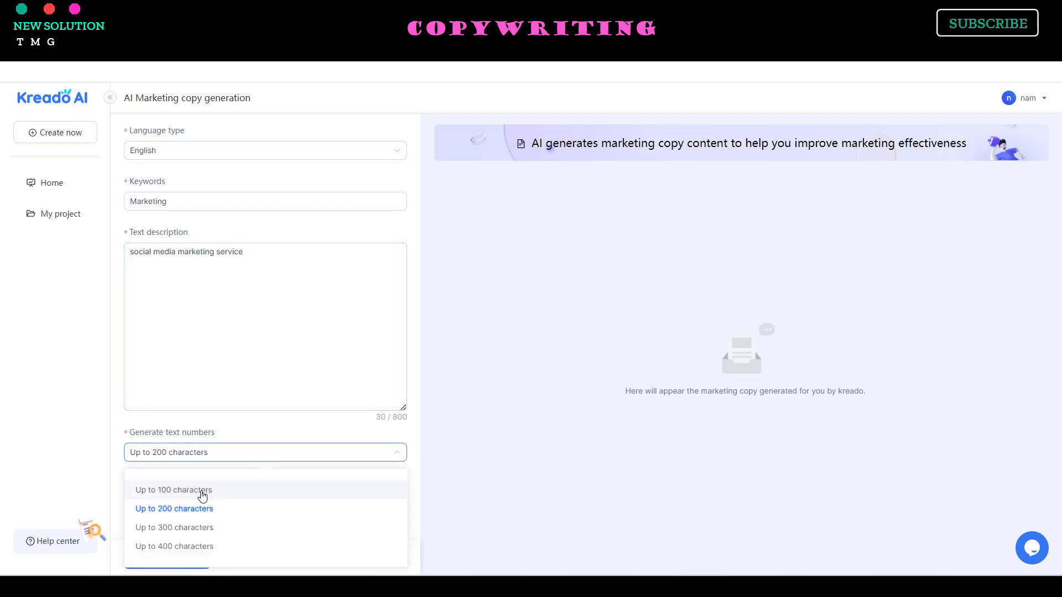
pyautogui.click(201, 491)
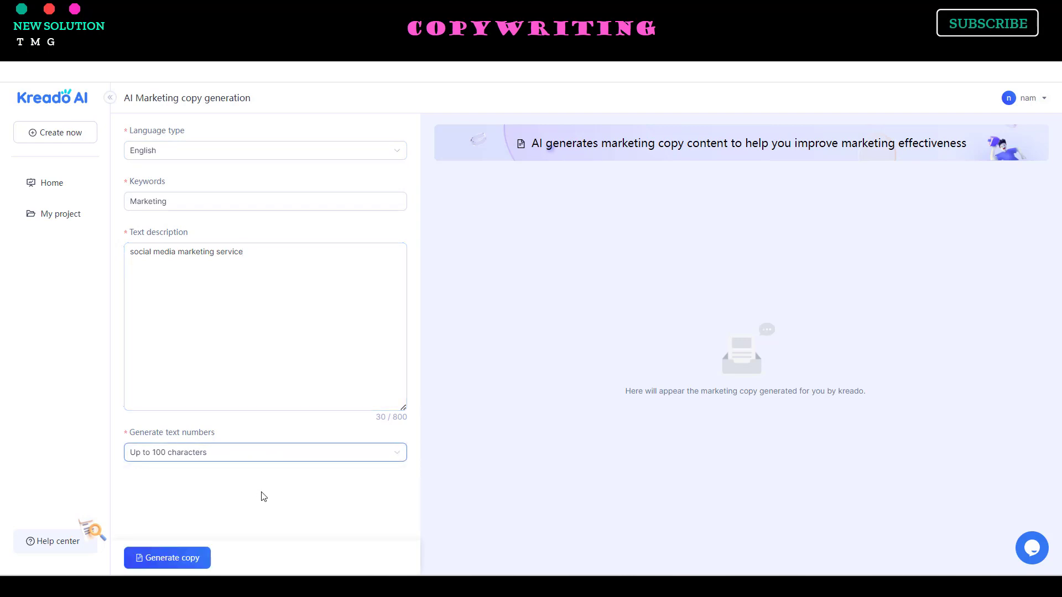
# - Generate the marketing copy and copy the third generated variant
pyautogui.click(194, 560)
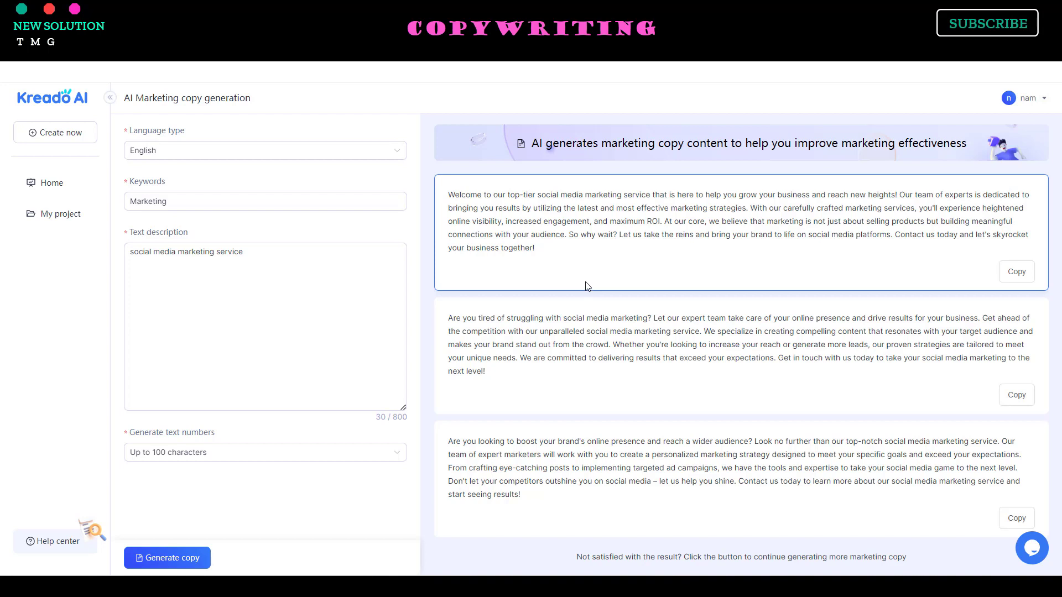
pyautogui.scroll(-1, 778, 439)
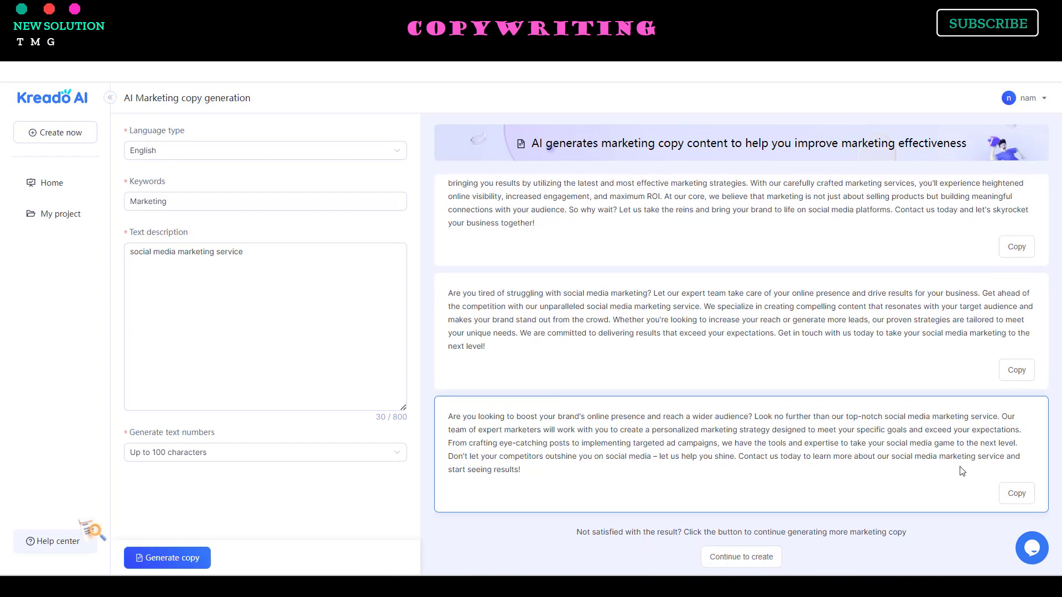
pyautogui.click(1016, 494)
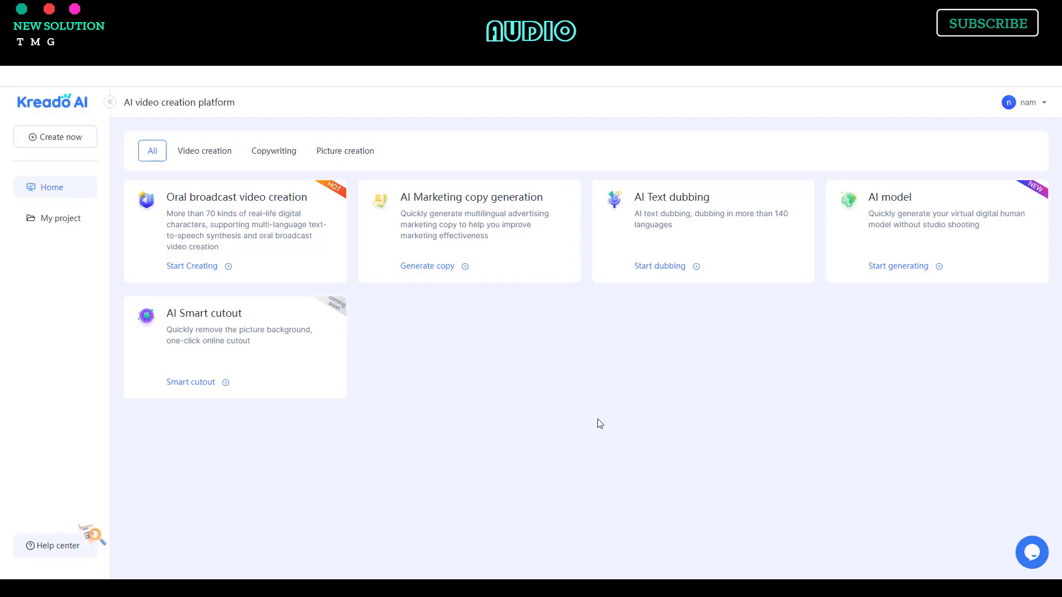
# - Open AI Text dubbing with English (United States) language and the Ana - Female voice
pyautogui.click(639, 265)
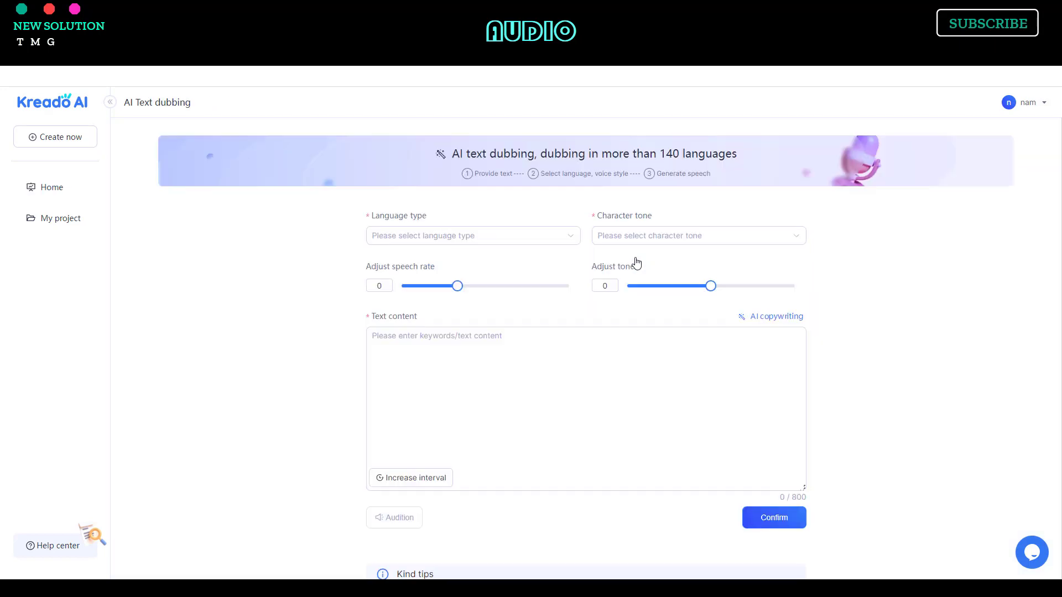
pyautogui.scroll(-1, 583, 282)
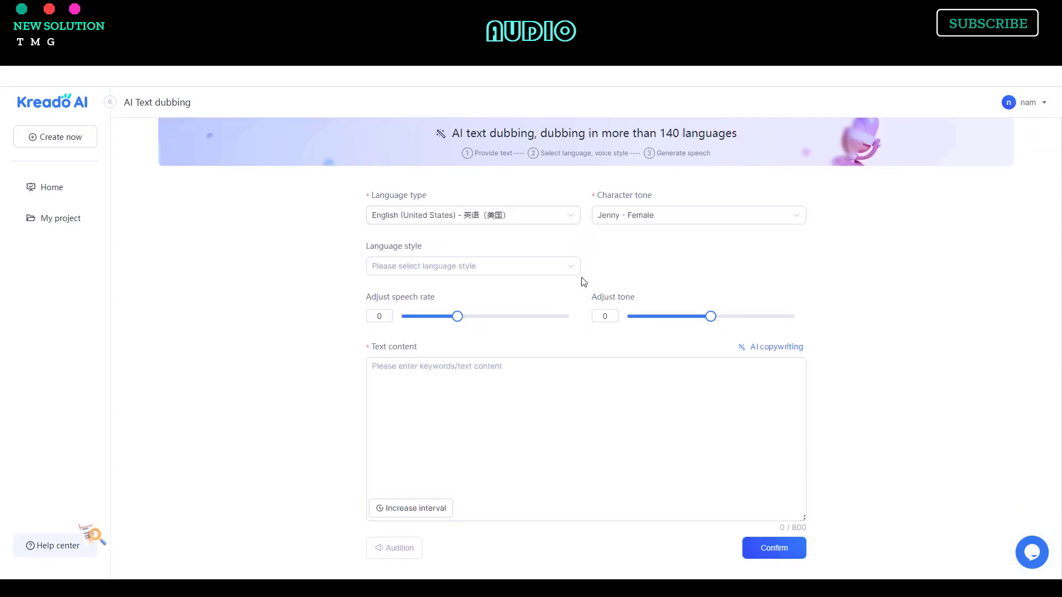
pyautogui.click(535, 222)
pyautogui.click(489, 258)
pyautogui.click(642, 224)
pyautogui.scroll(-3, 636, 293)
pyautogui.scroll(-6, 647, 318)
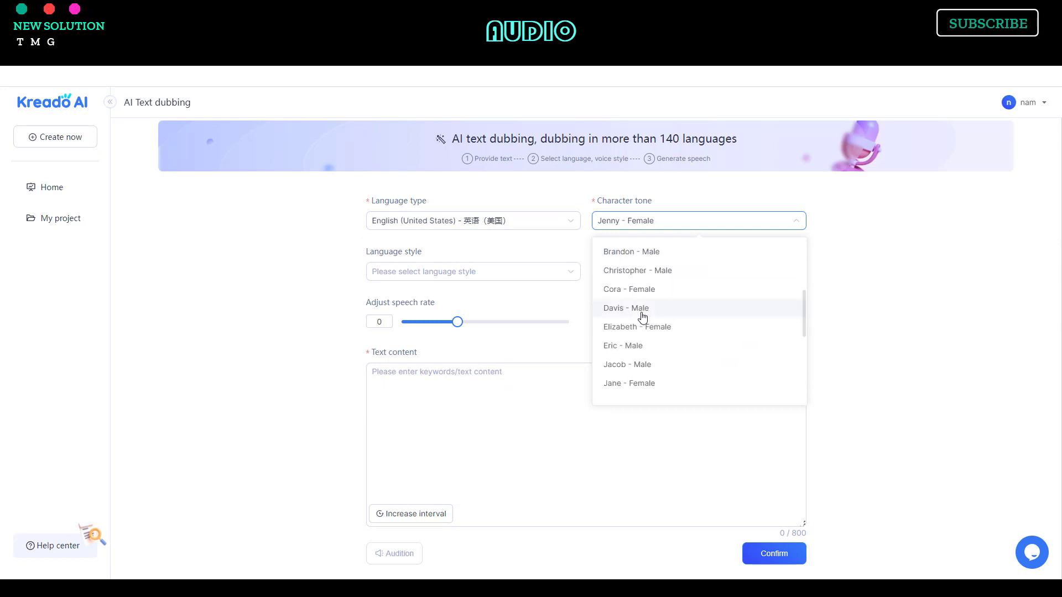
pyautogui.scroll(9, 650, 332)
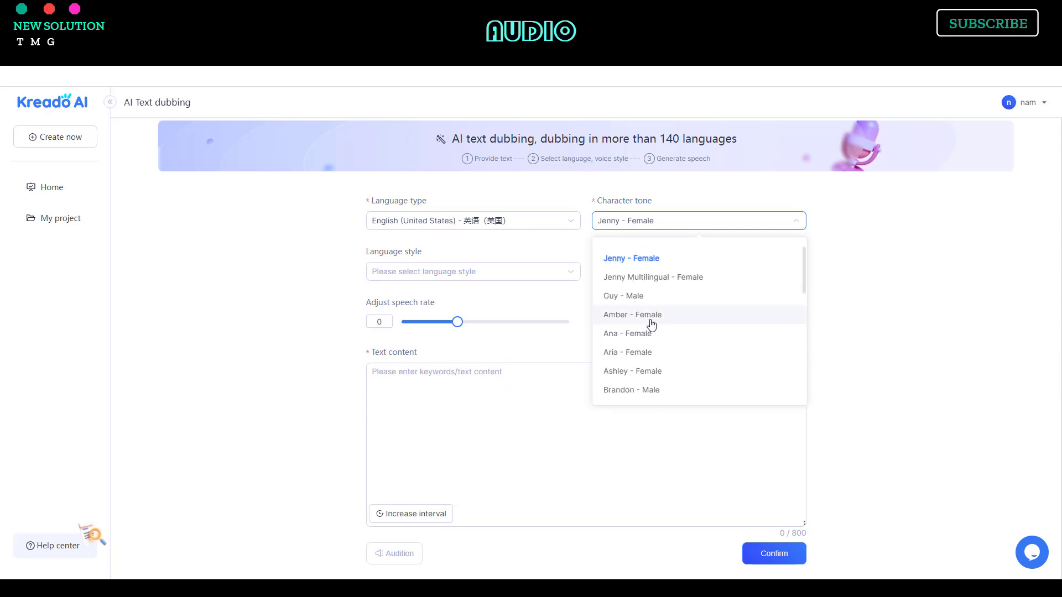
pyautogui.click(639, 335)
pyautogui.click(497, 331)
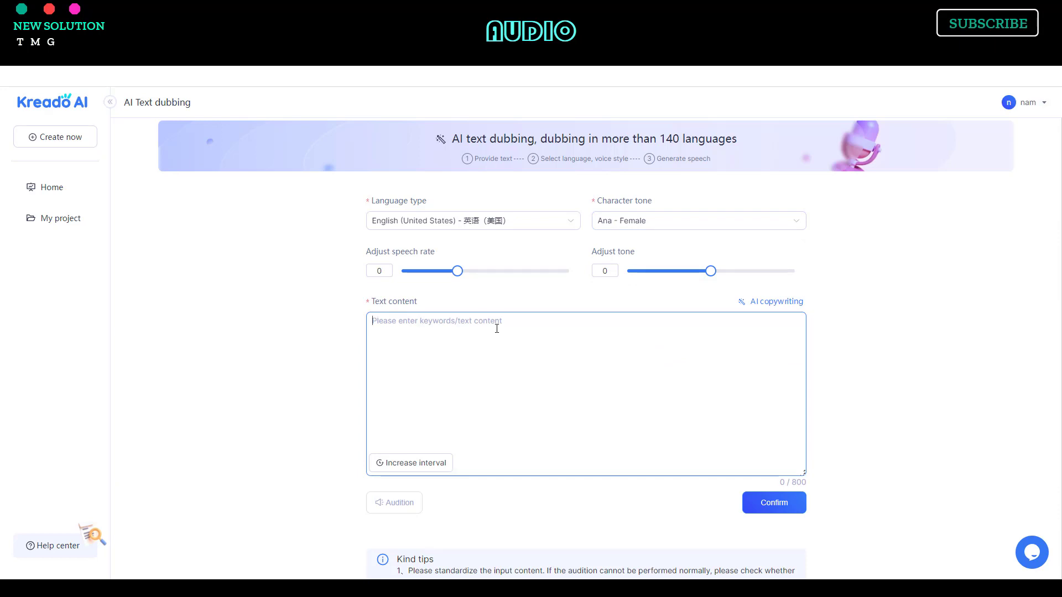
# - Paste the copied channel-introduction paragraph as dubbing text and audition it
pyautogui.rightClick(455, 324)
pyautogui.click(498, 192)
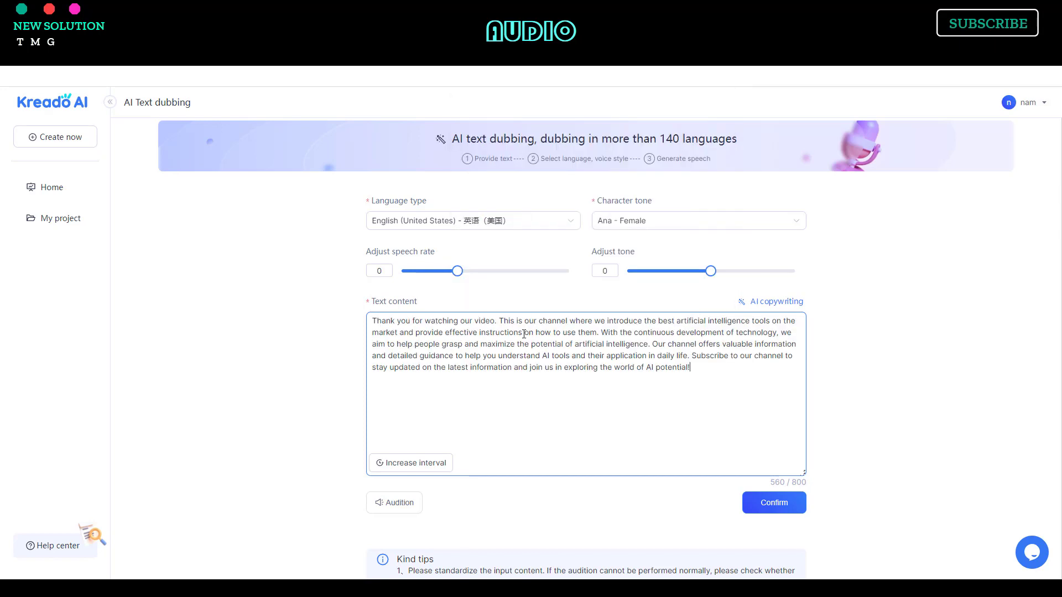
pyautogui.click(388, 509)
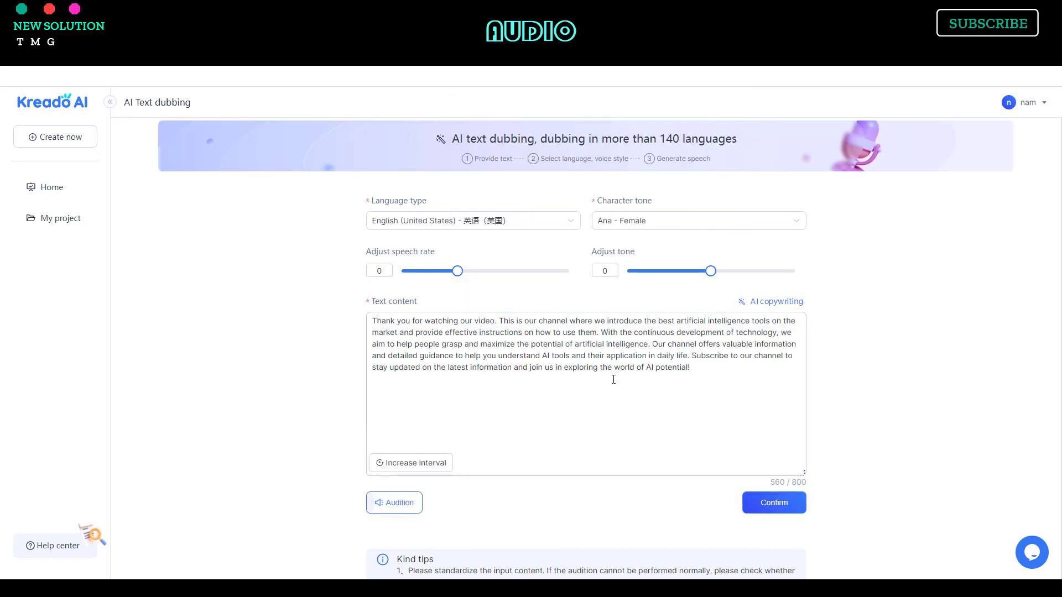
# - Switch the character voice from Ana to Monica - Female
pyautogui.click(647, 228)
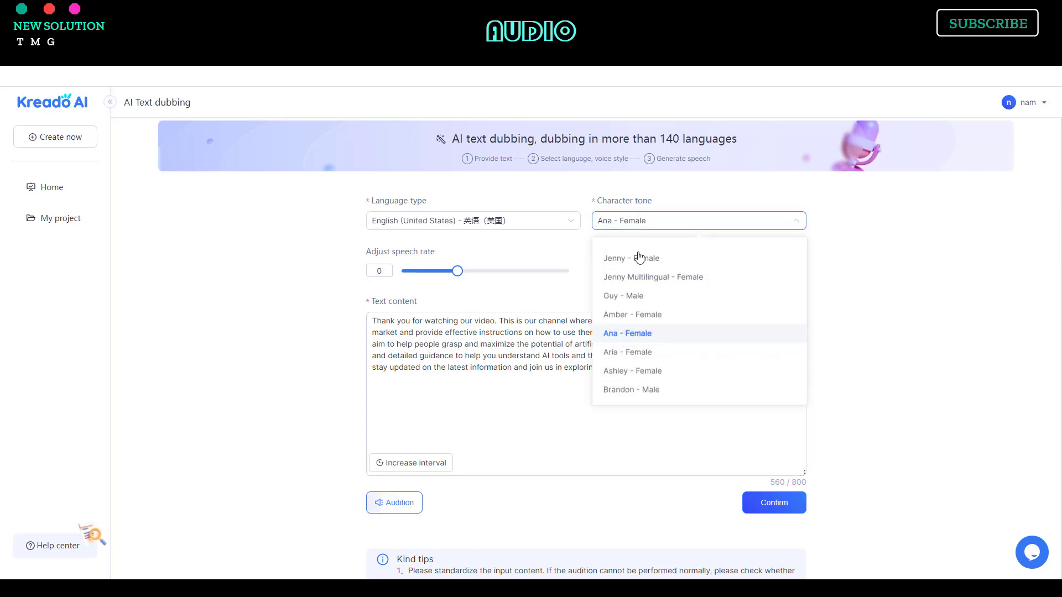
pyautogui.scroll(-1, 636, 328)
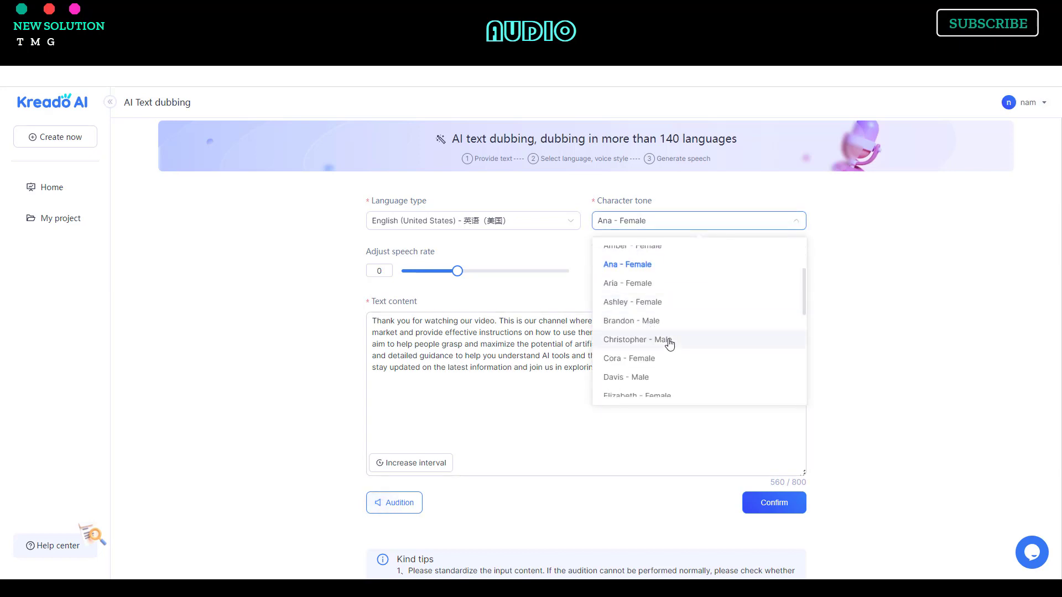
pyautogui.scroll(-1, 662, 355)
pyautogui.scroll(-1, 658, 354)
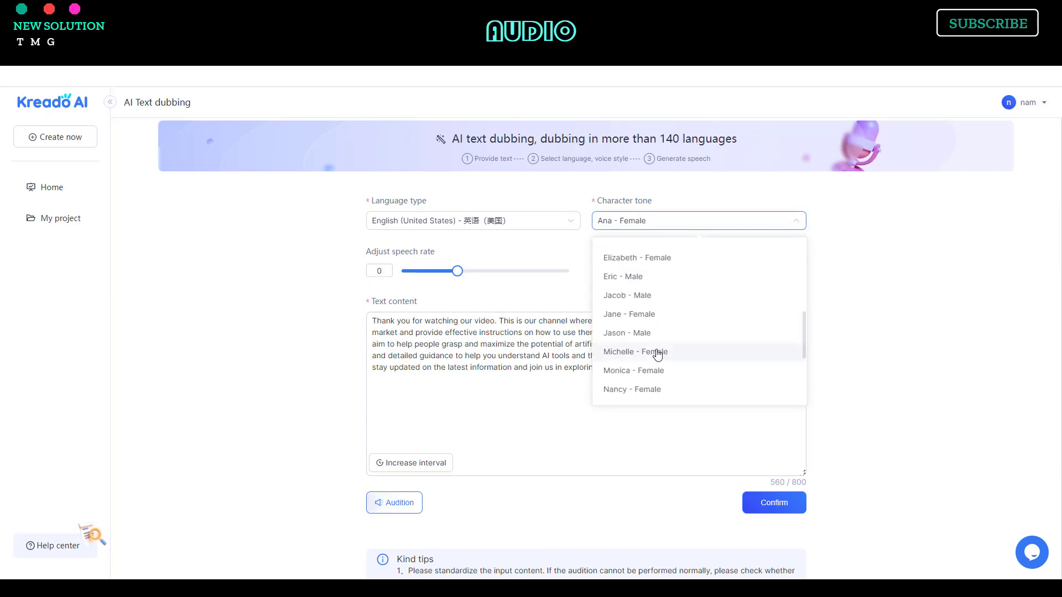
pyautogui.scroll(-1, 653, 354)
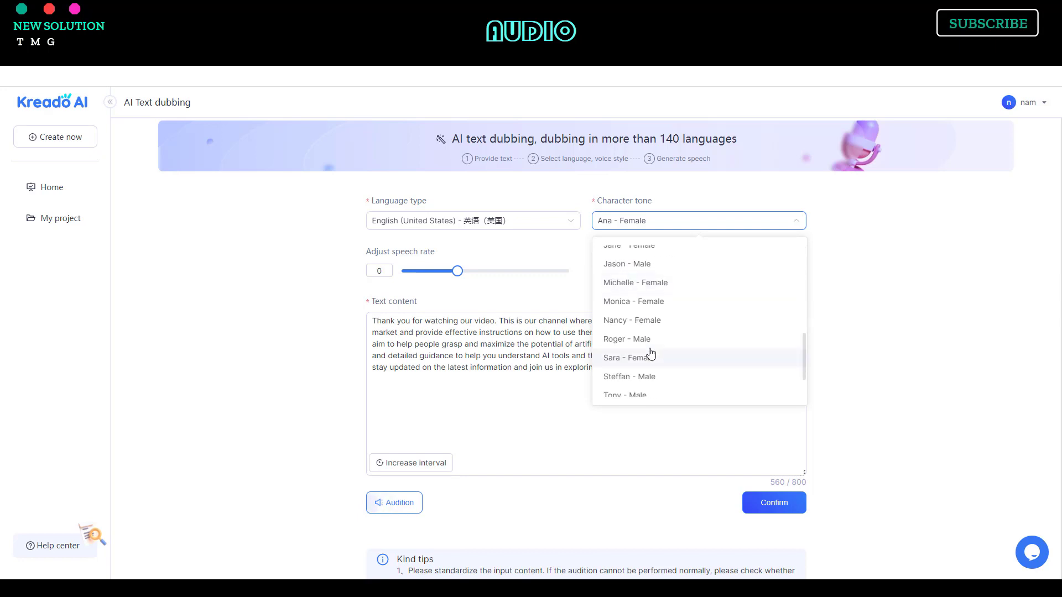
pyautogui.click(660, 304)
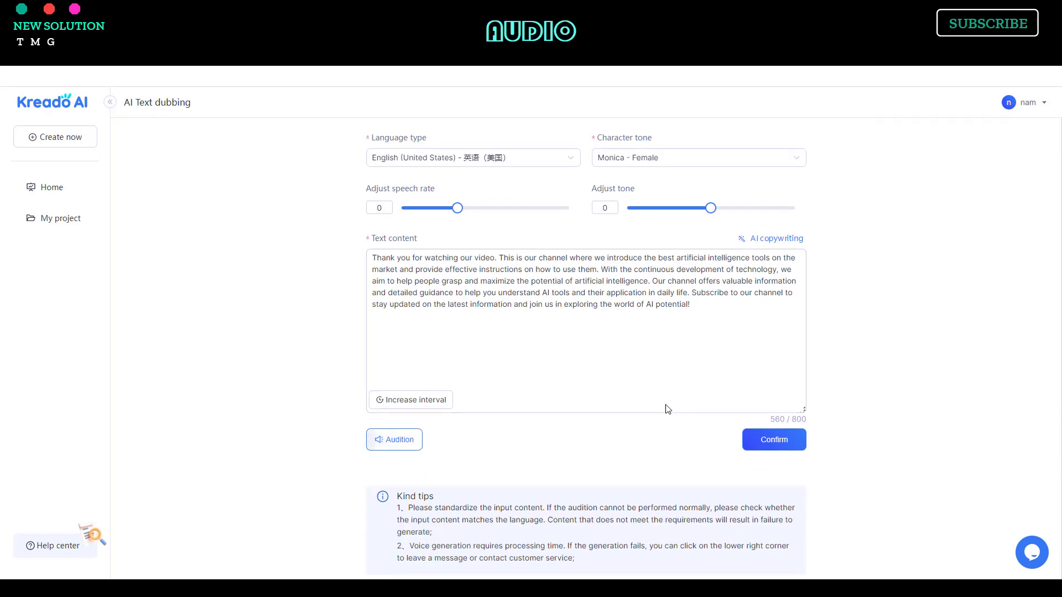
# - Confirm the dubbing to create the audio project and download it as audio.mp3
pyautogui.click(785, 506)
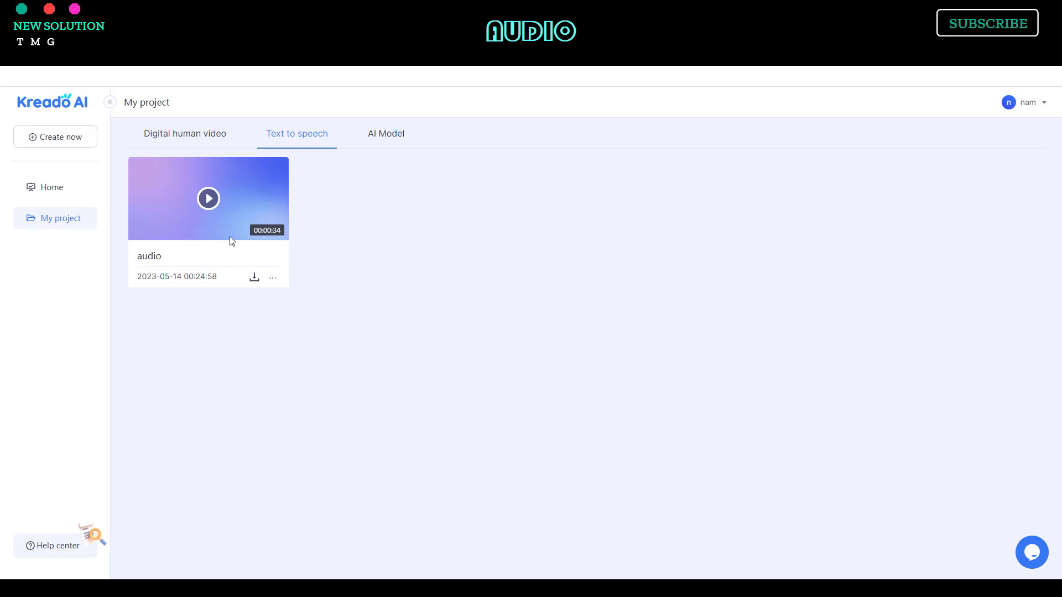
pyautogui.click(255, 278)
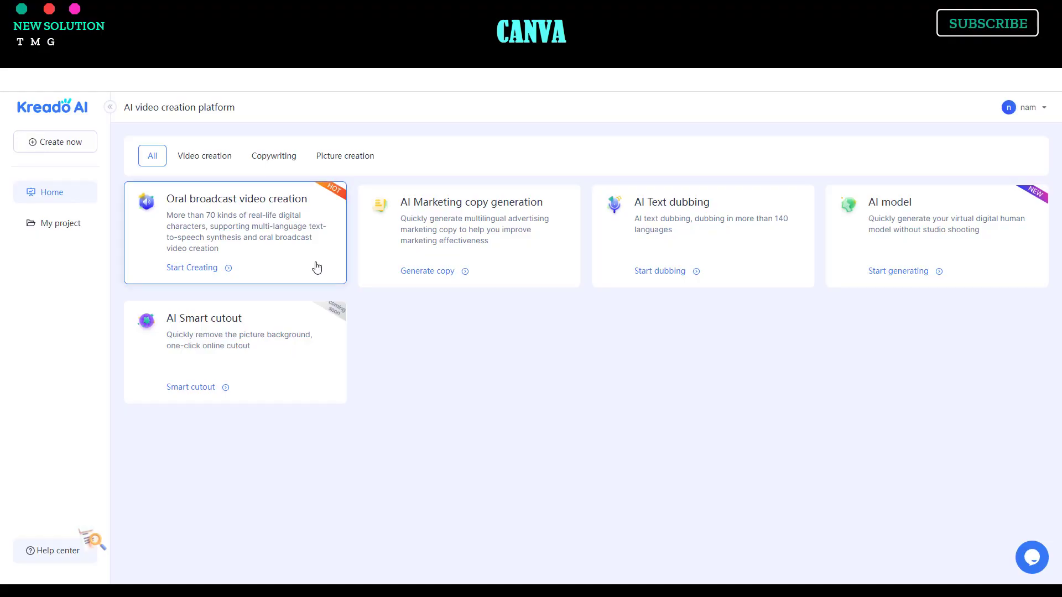
pyautogui.click(317, 267)
# - Under the US&EURO filter, pick the curly-haired blonde in a white blouse and generate
pyautogui.click(244, 469)
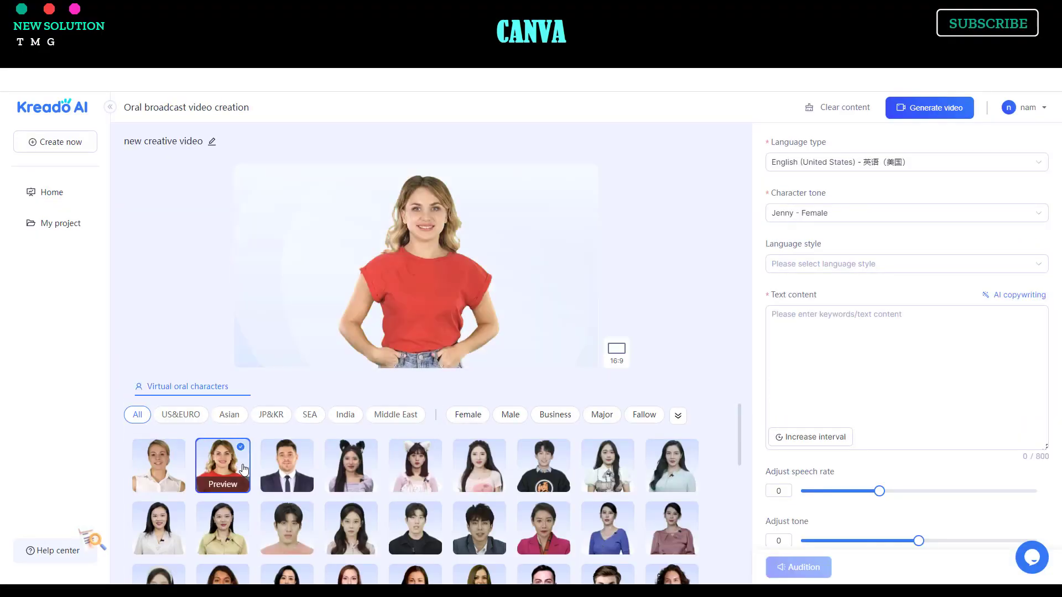
pyautogui.click(420, 476)
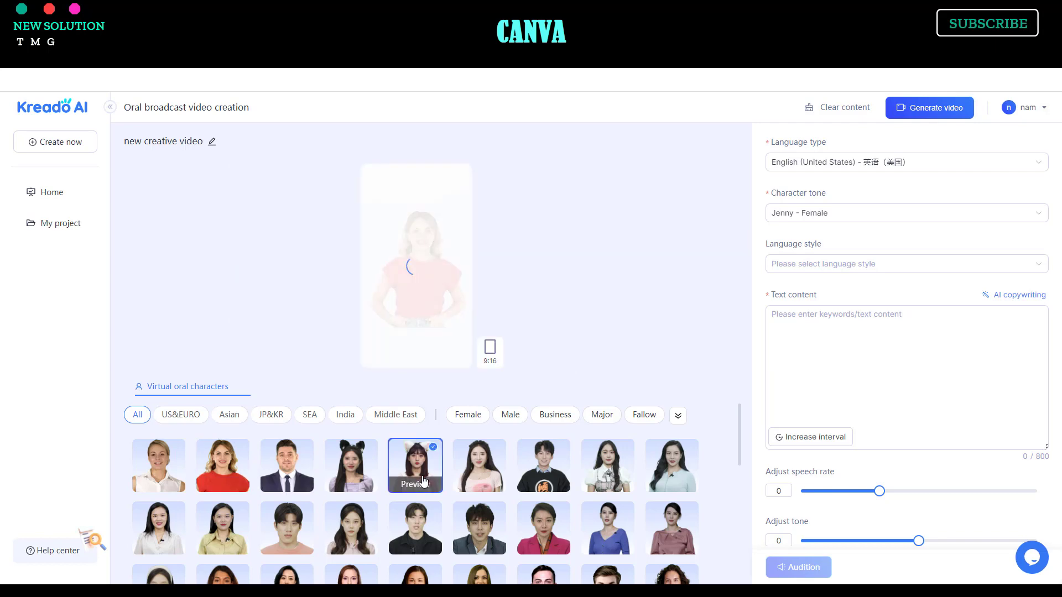
pyautogui.click(188, 416)
pyautogui.scroll(-3, 578, 499)
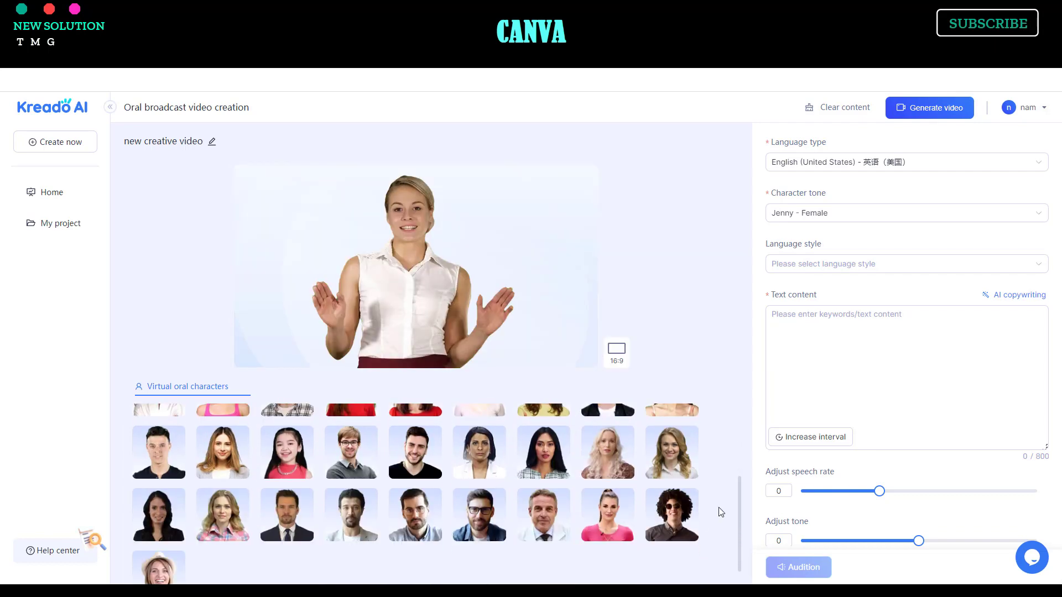
pyautogui.scroll(1, 719, 512)
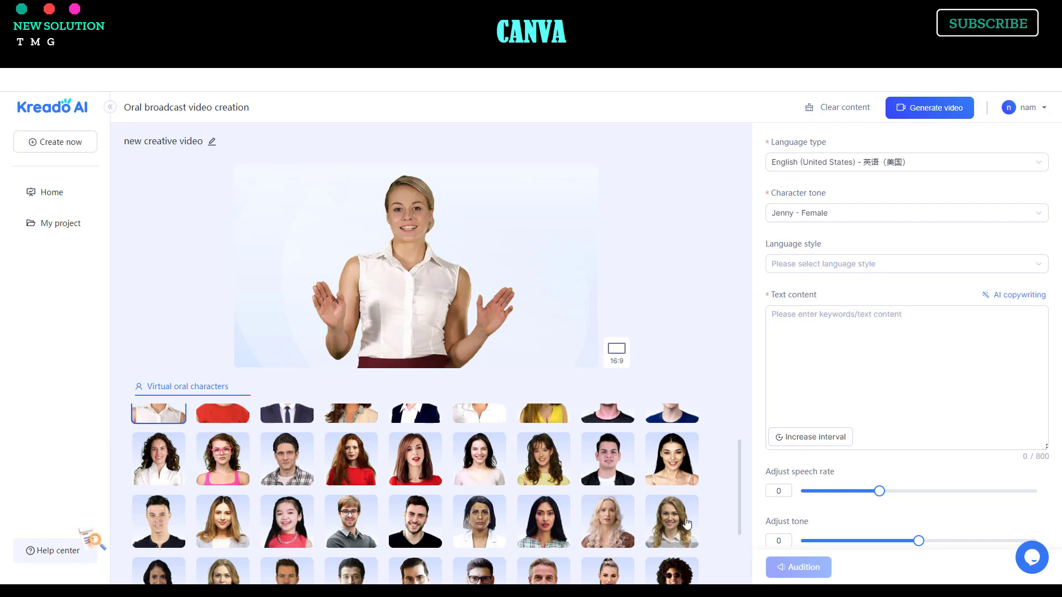
pyautogui.click(686, 522)
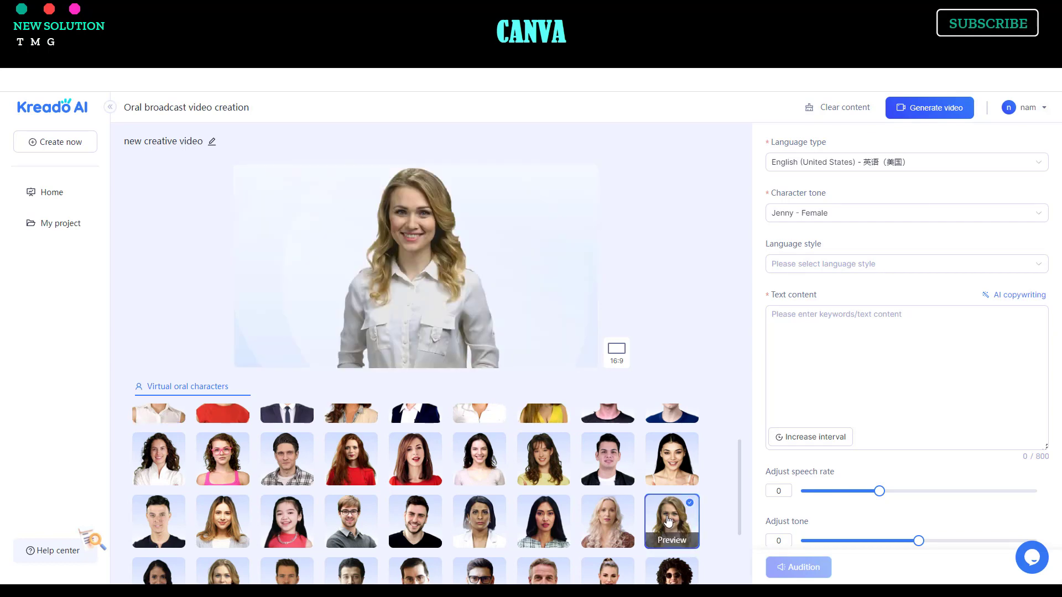
pyautogui.scroll(-2, 670, 522)
pyautogui.click(222, 508)
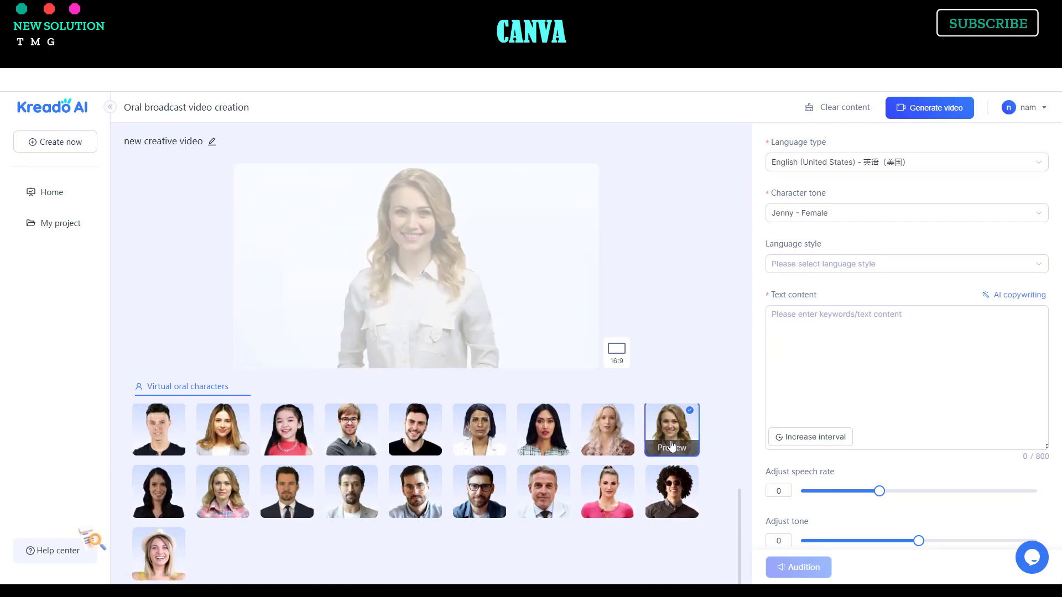
pyautogui.moveTo(455, 254); pyautogui.dragTo(416, 230)
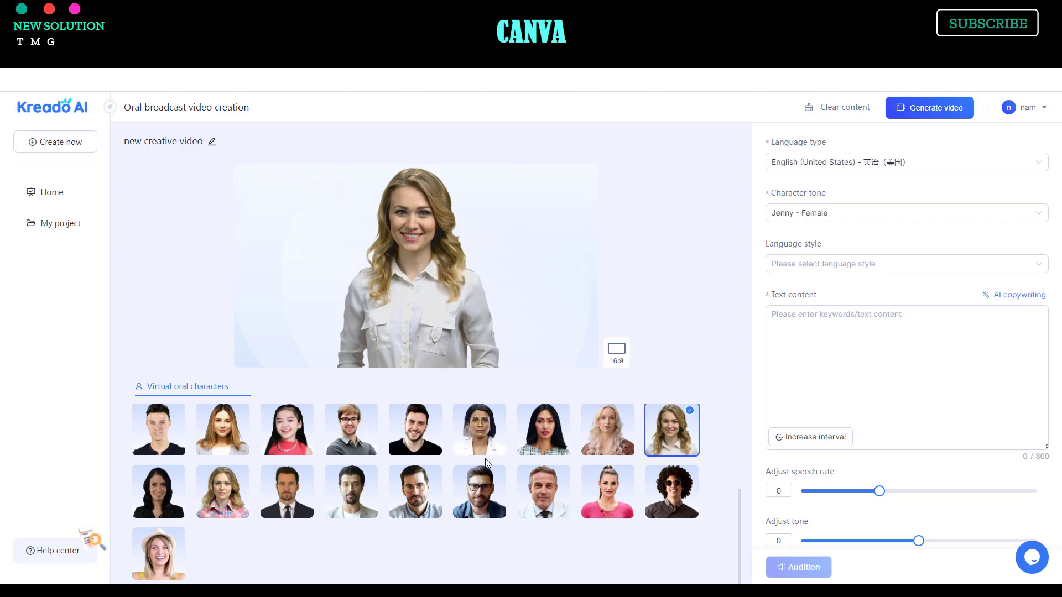
pyautogui.scroll(3, 465, 443)
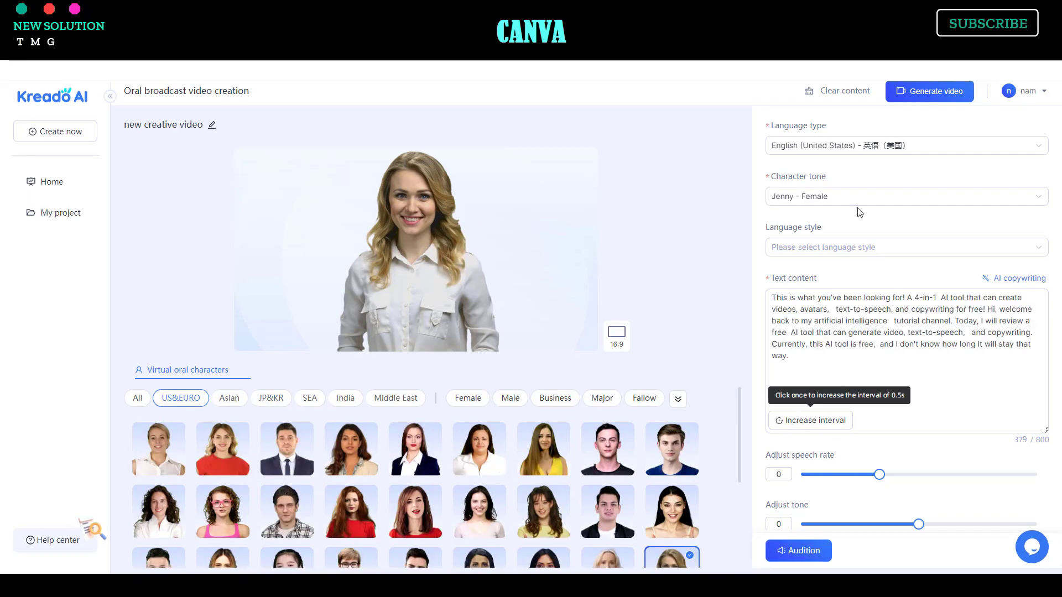
pyautogui.click(930, 108)
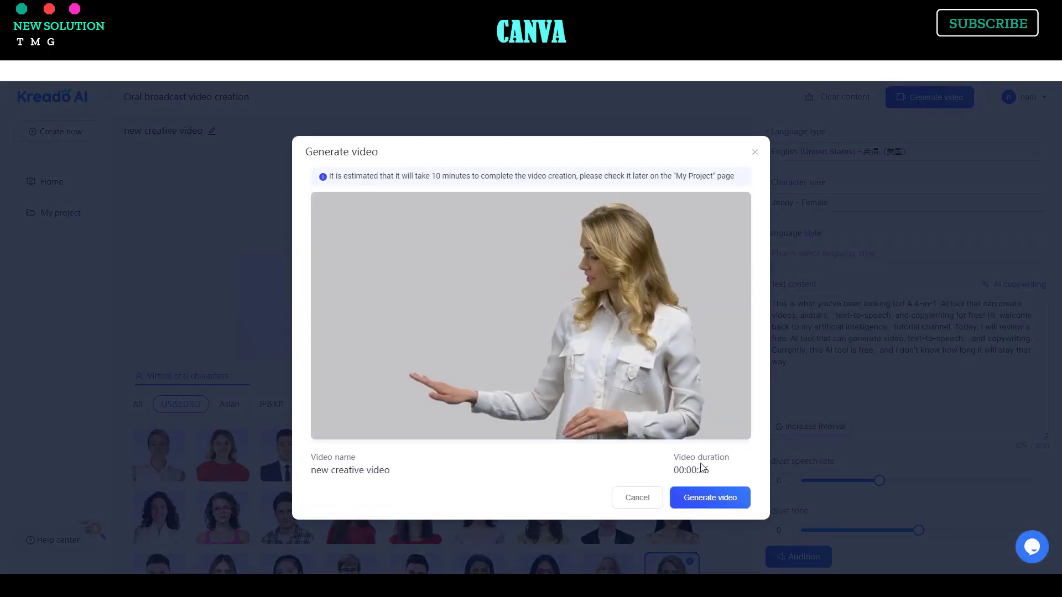
# - Generate the 26-second presenter video and download it from My project as an mp4
pyautogui.click(713, 500)
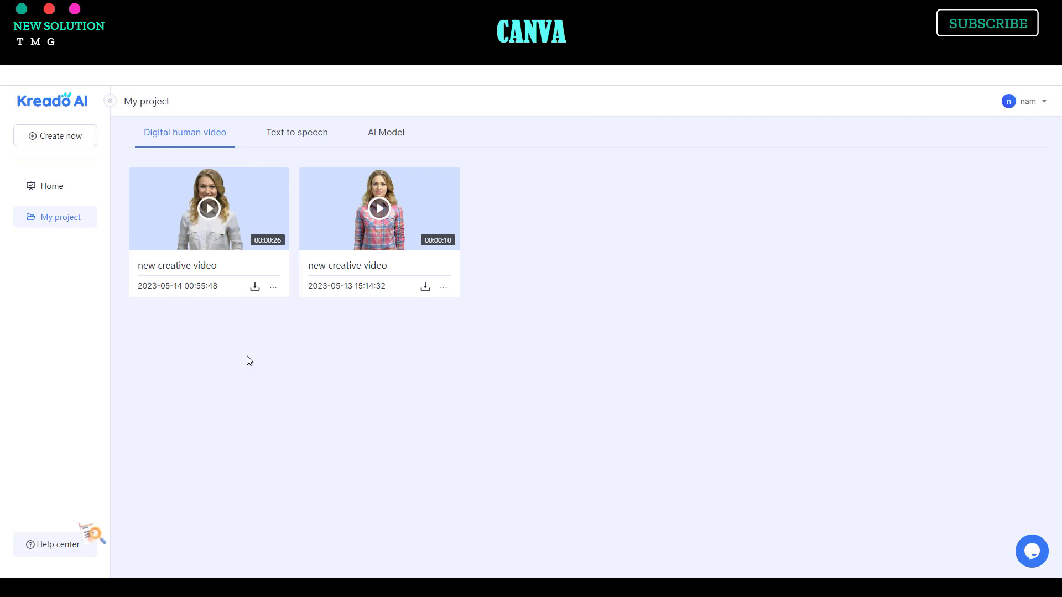
pyautogui.click(254, 286)
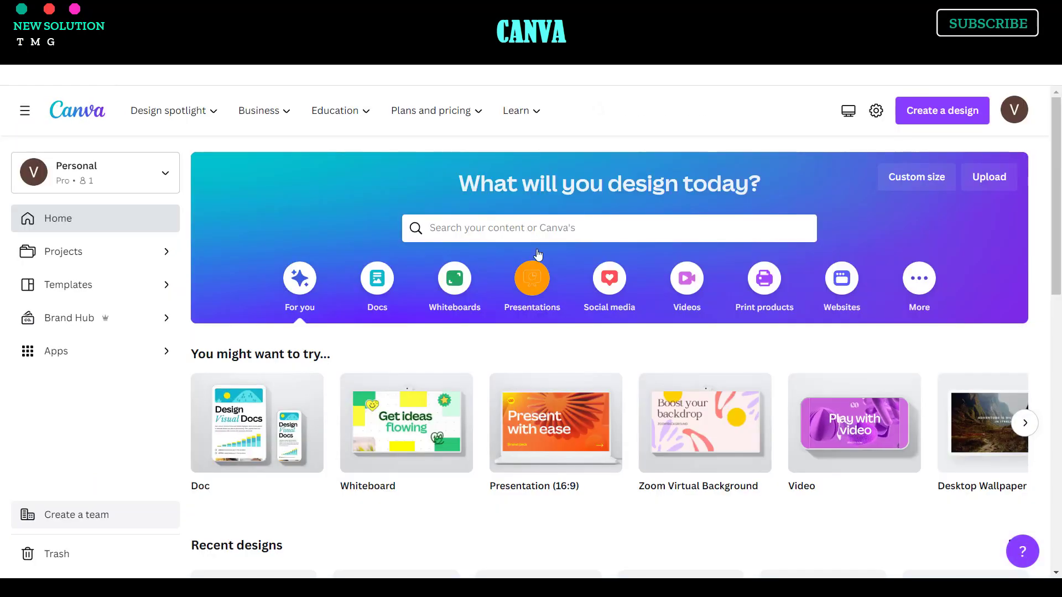
# - Search Canva for 'White Cyan Video-centric Place Video Background' and customize the White Cyan template
pyautogui.click(545, 228)
pyautogui.write('White Cyan Video-centric Place Video Background')
pyautogui.press('Return')
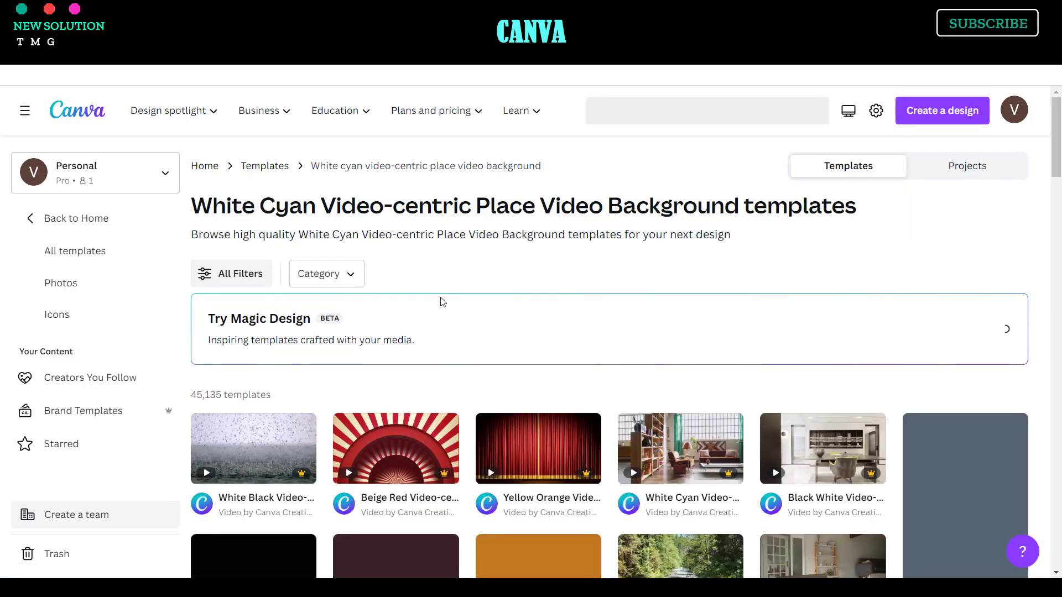
pyautogui.scroll(-1, 676, 361)
pyautogui.scroll(-2, 677, 361)
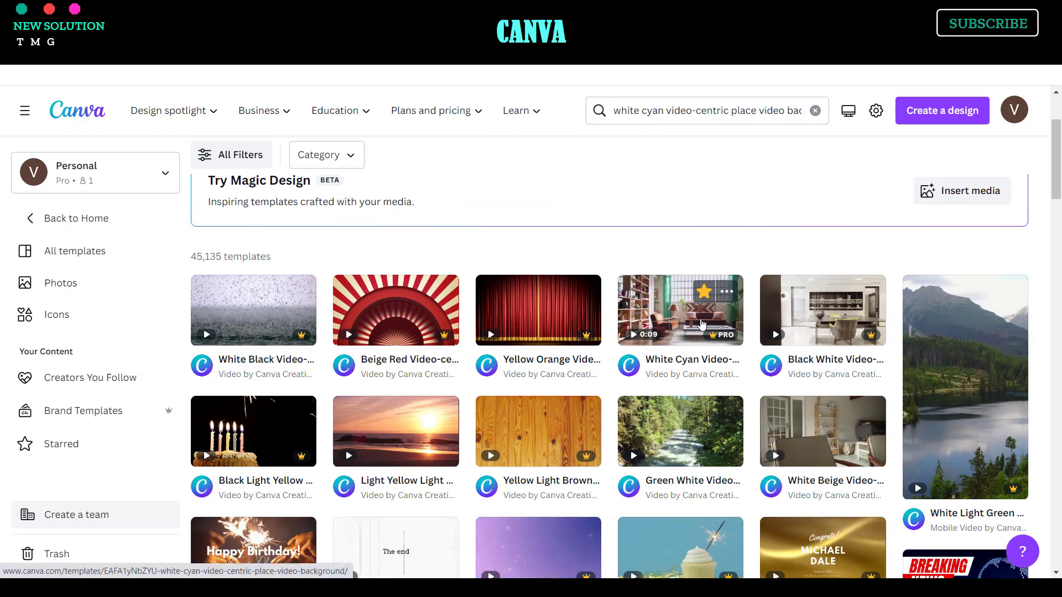
pyautogui.click(698, 327)
pyautogui.click(785, 229)
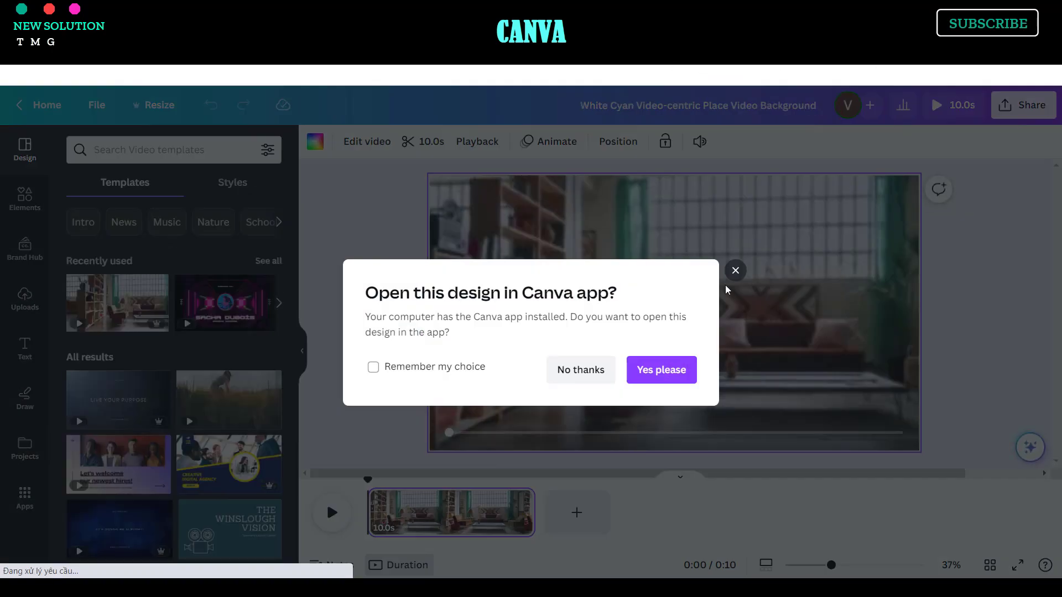
# - Upload the presenter video and place it on the White Cyan design
pyautogui.click(581, 368)
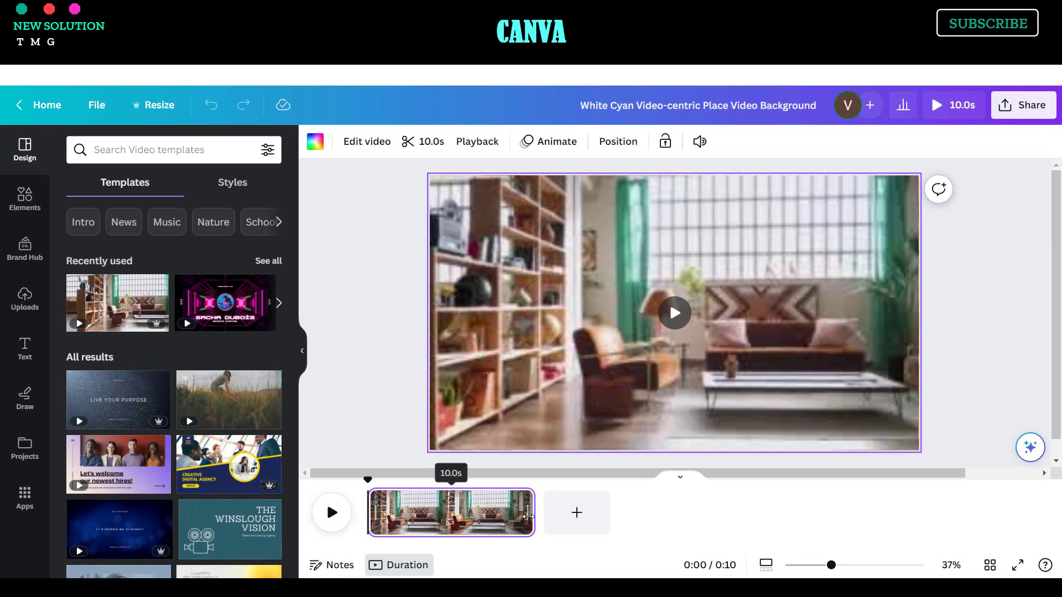
pyautogui.click(25, 299)
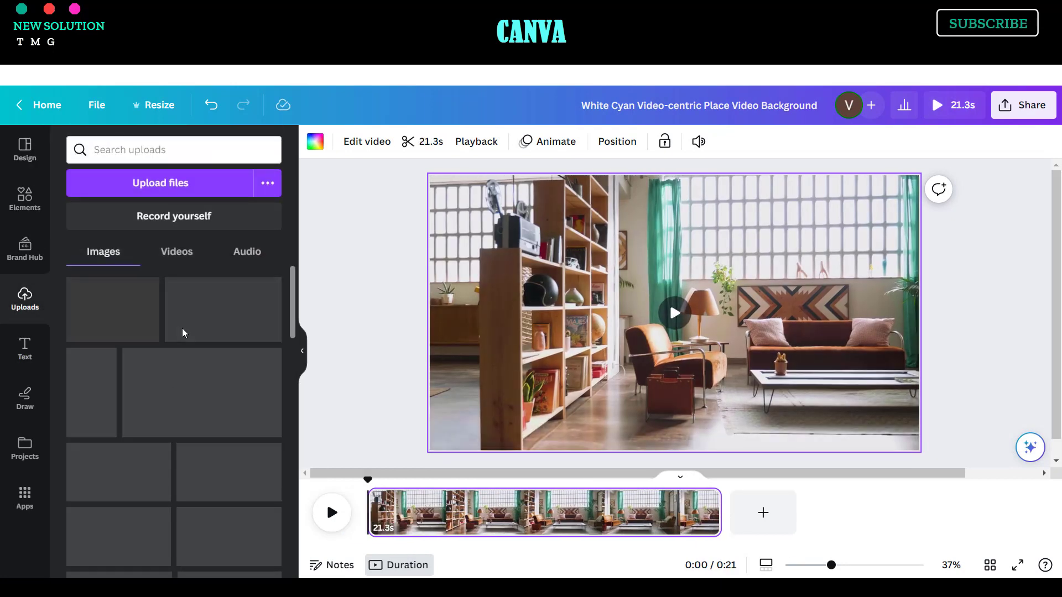
pyautogui.click(176, 251)
pyautogui.click(171, 185)
pyautogui.doubleClick(177, 236)
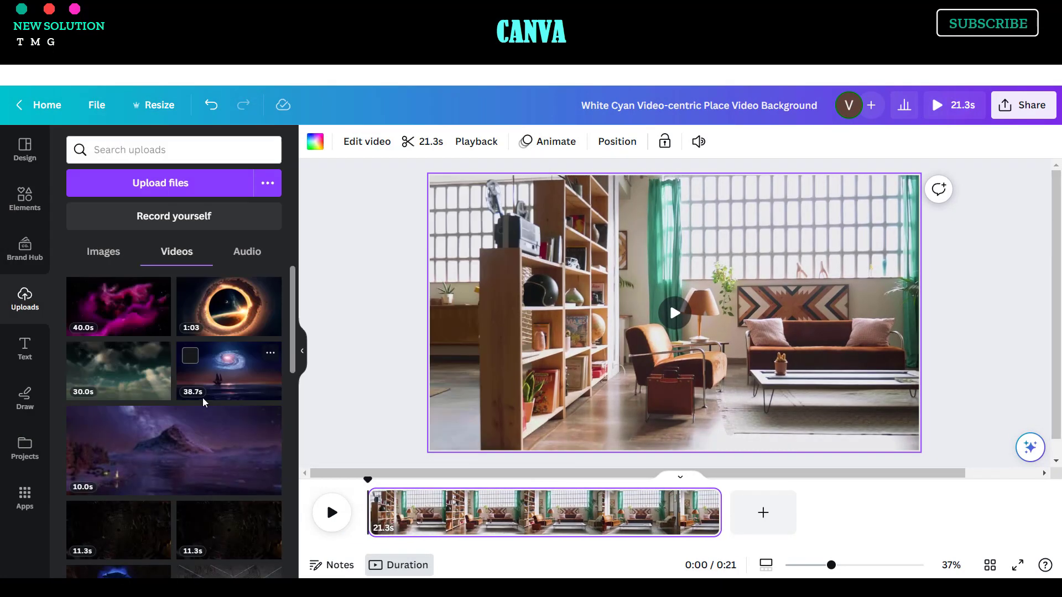
pyautogui.click(138, 319)
pyautogui.click(362, 236)
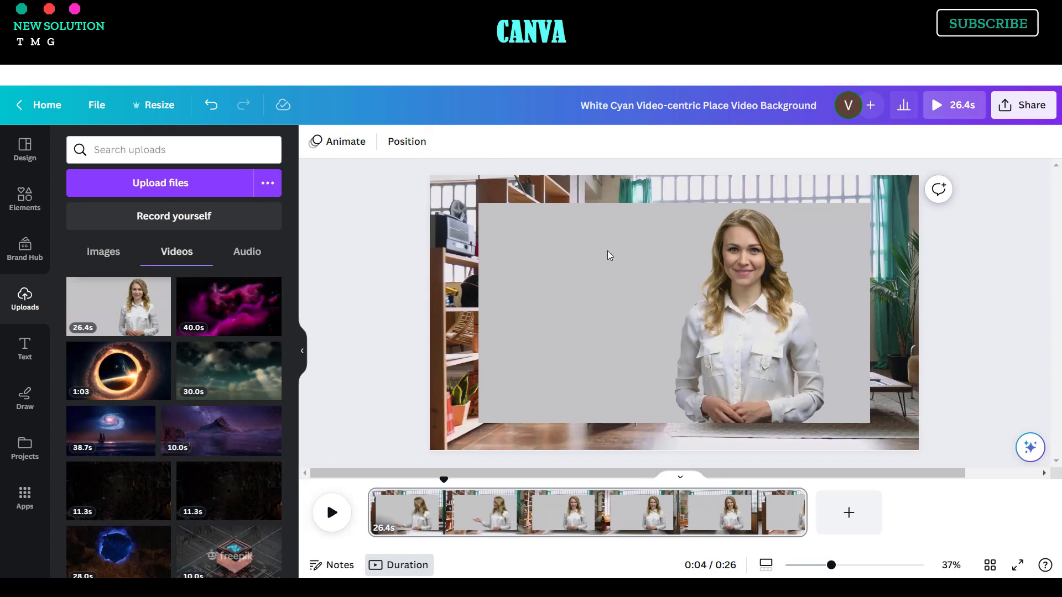
# - Run Background Remover on the presenter clip to strip its grey backdrop
pyautogui.click(697, 299)
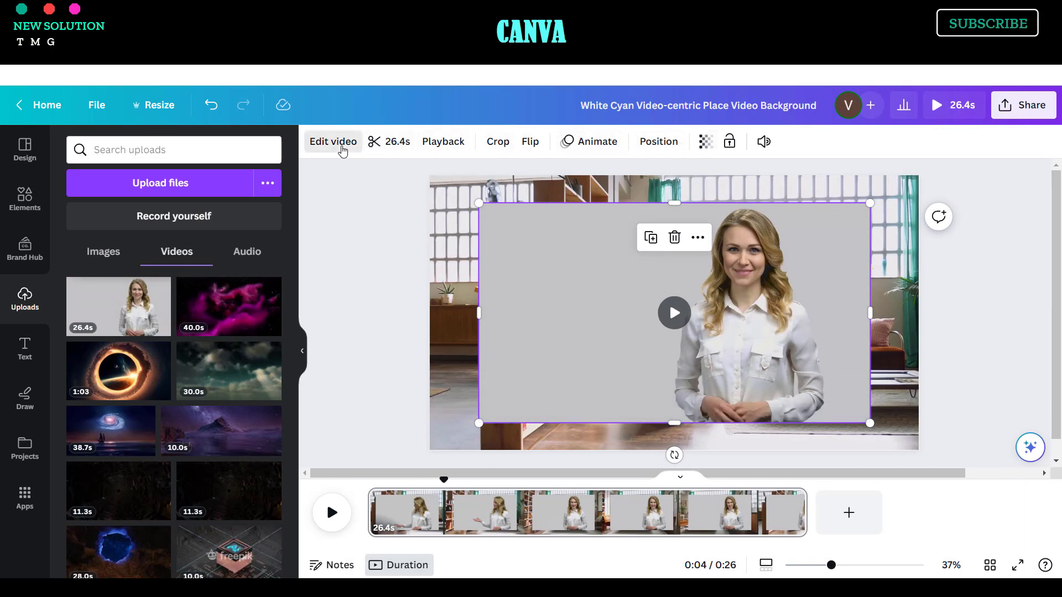
pyautogui.click(334, 144)
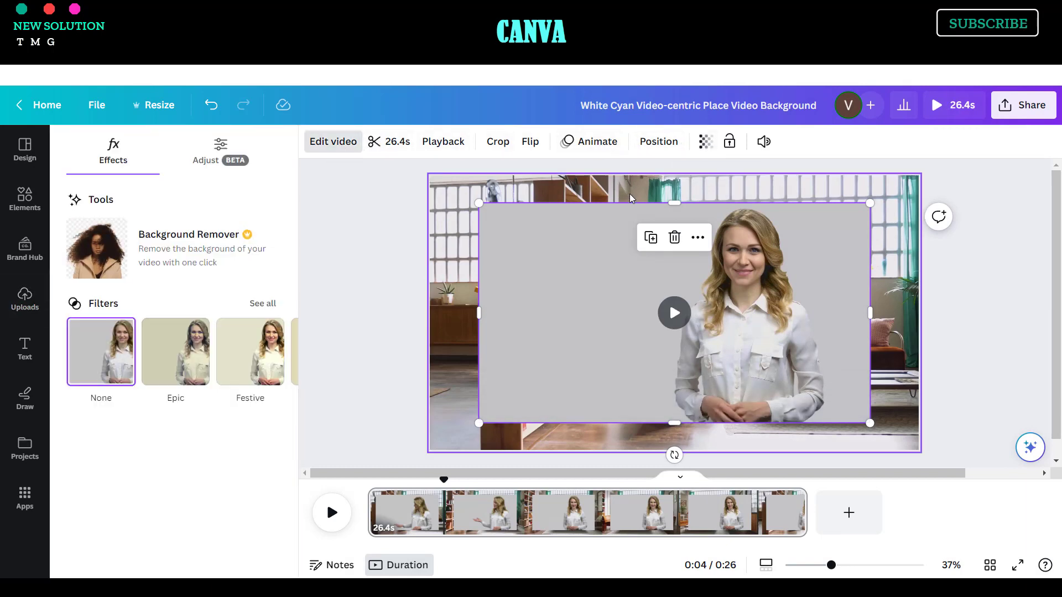
pyautogui.click(106, 252)
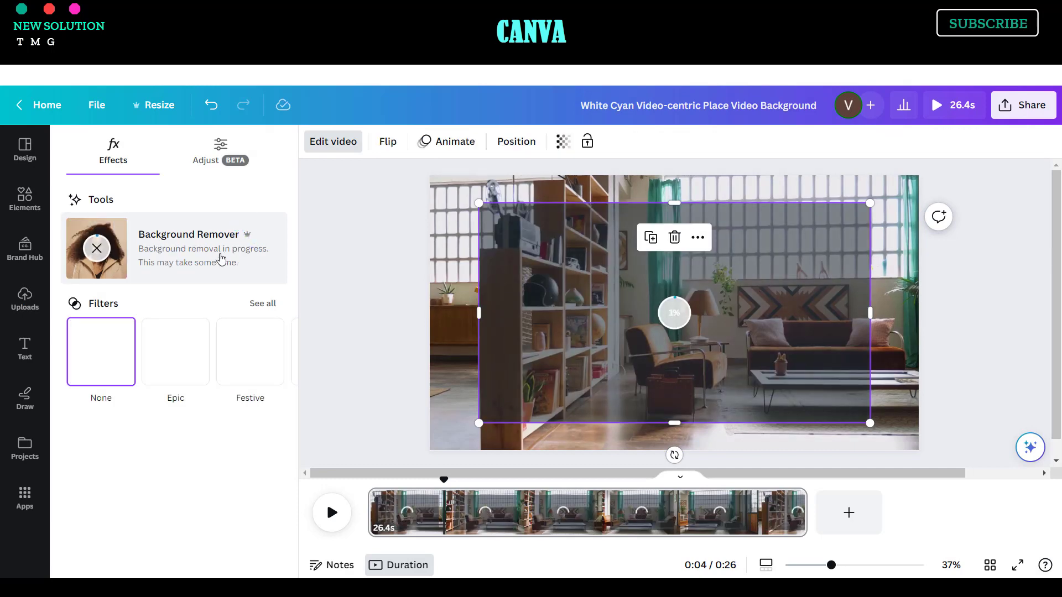
pyautogui.click(900, 334)
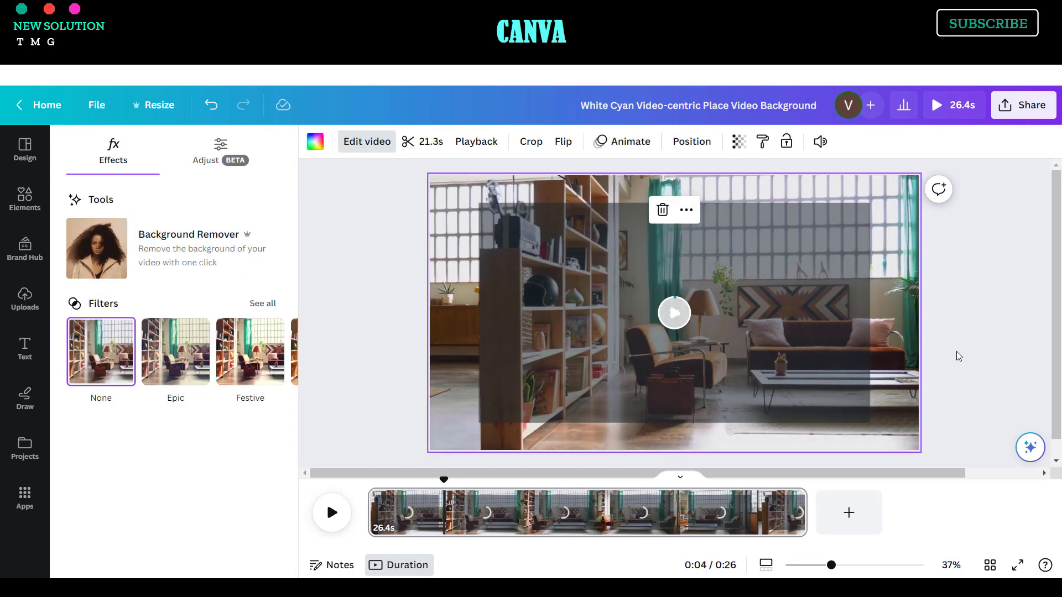